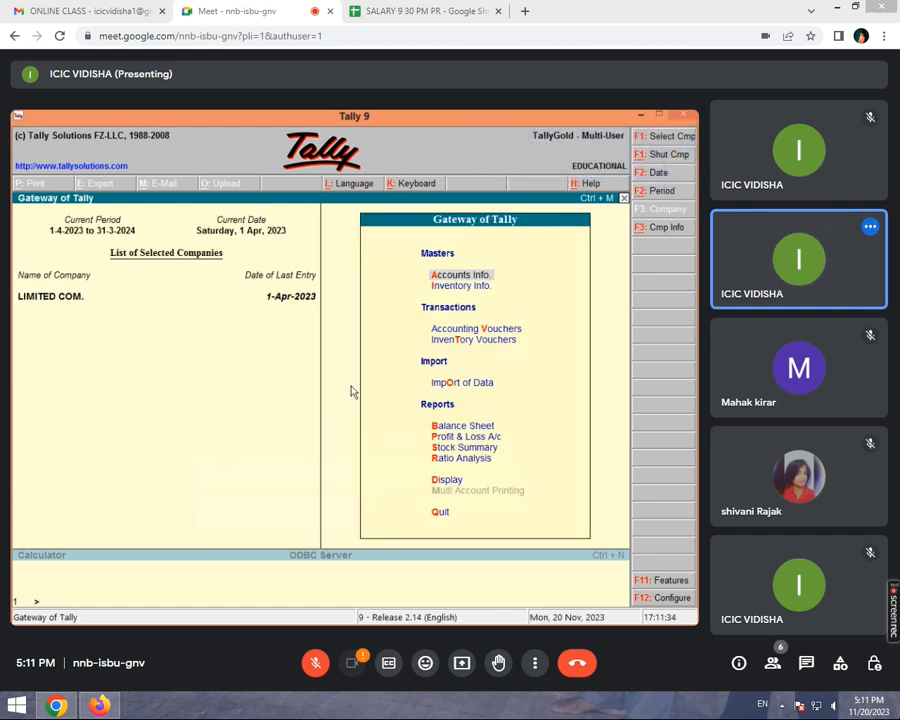
Shut the open company LIMITED COM
{"action": "key", "text": "alt+F1"}
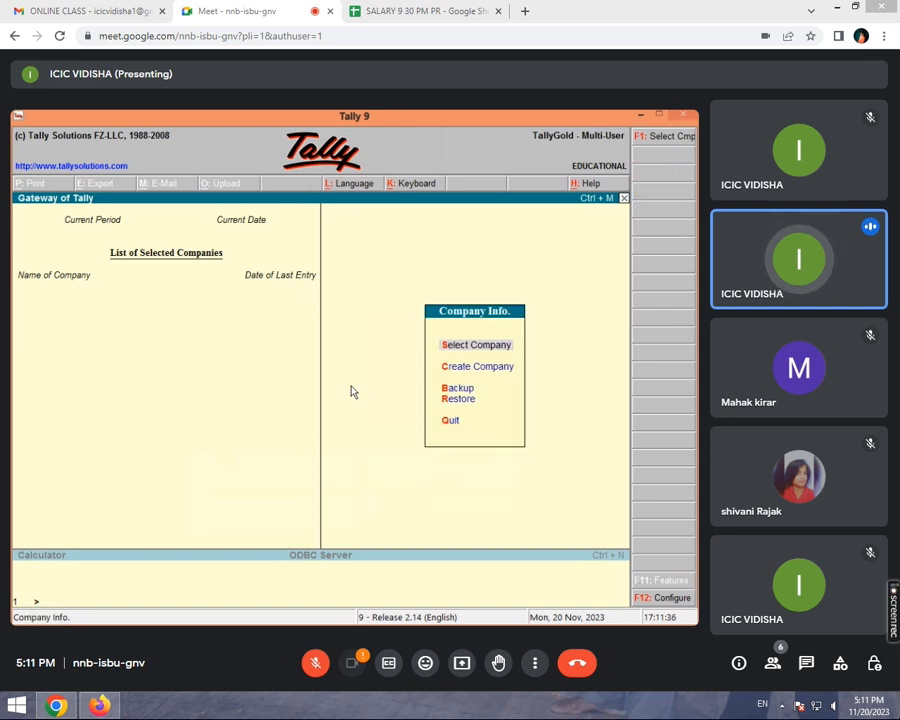
{"action": "key", "text": "Return"}
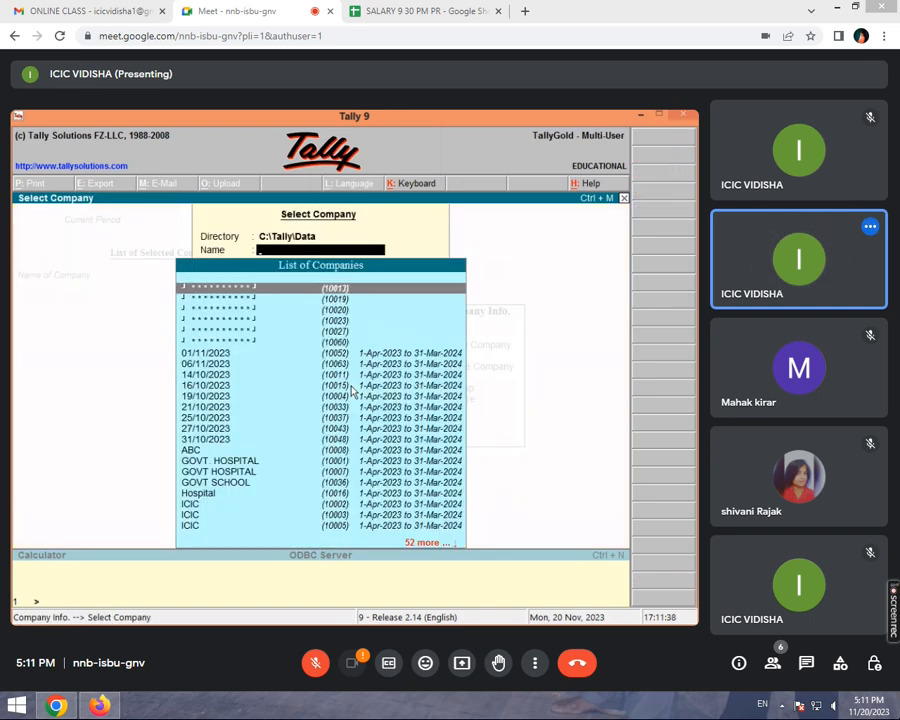
{"action": "type", "text": "S"}
{"action": "key", "text": "Down"}
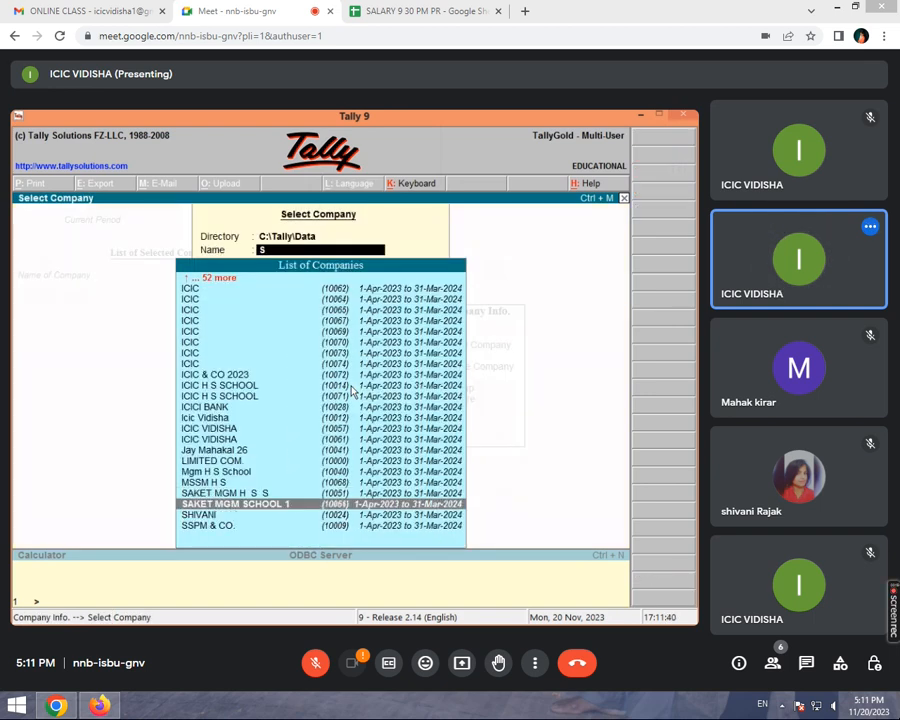
{"action": "key", "text": "Return"}
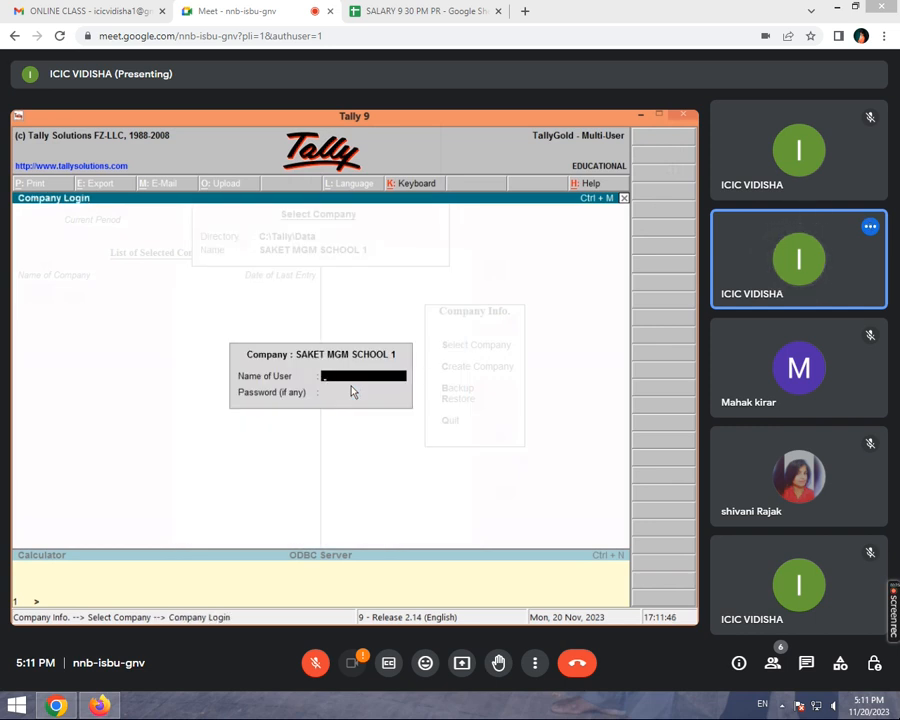
{"action": "key", "text": "Escape"}
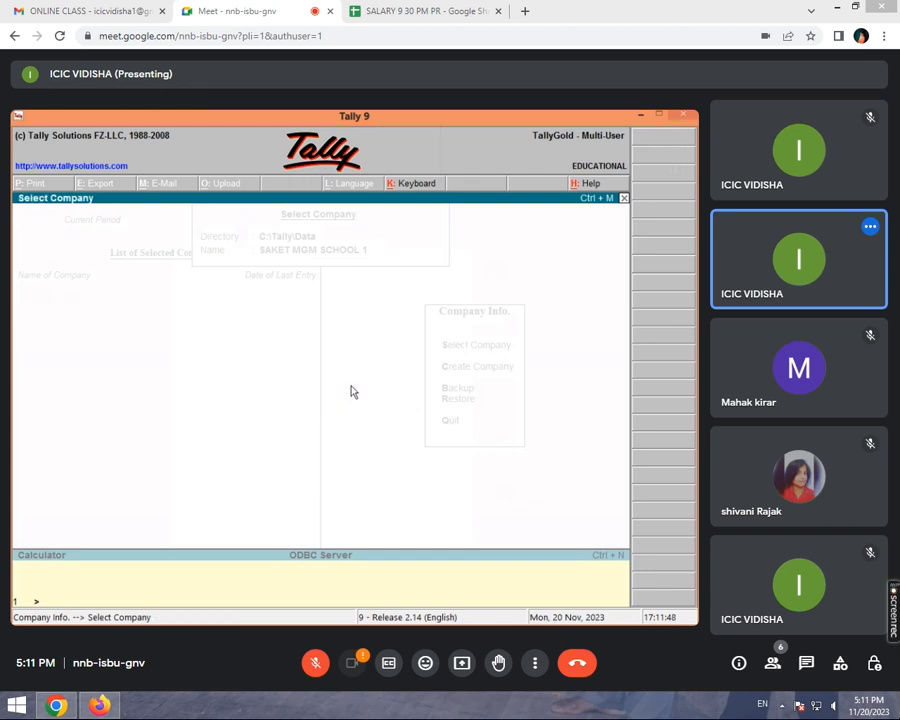
{"action": "key", "text": "Return"}
{"action": "key", "text": "Escape"}
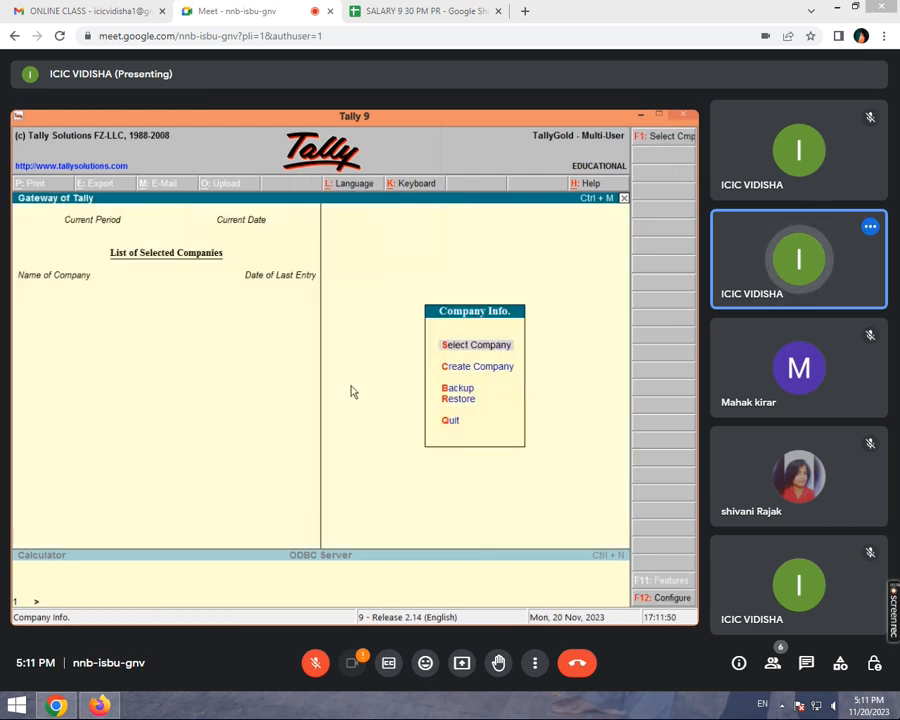
Open the company MSSM H S from the list of companies
{"action": "key", "text": "Return"}
{"action": "key", "text": "Return"}
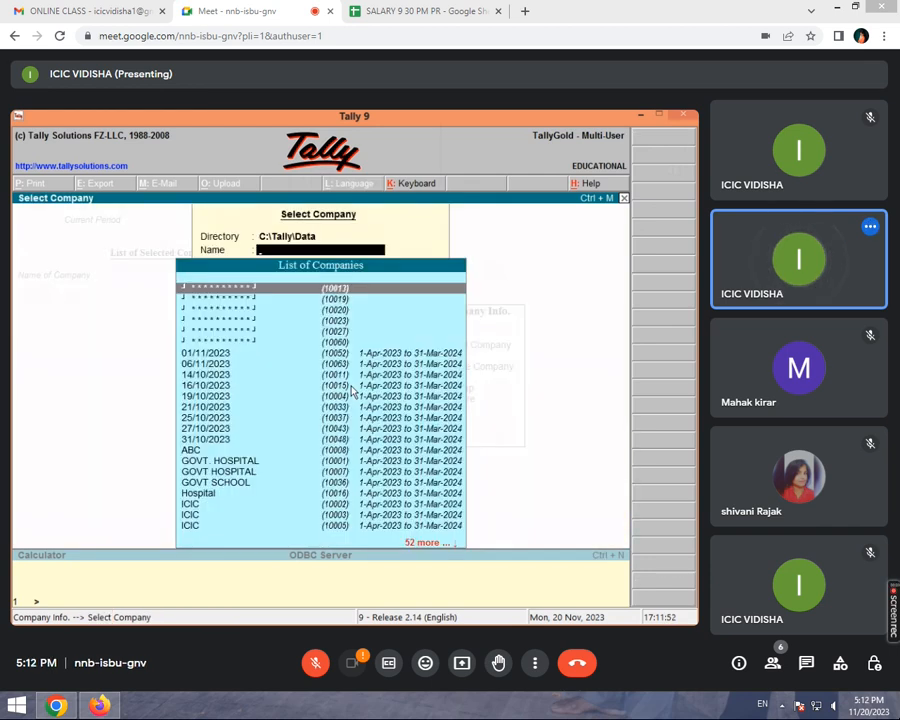
{"action": "type", "text": "S"}
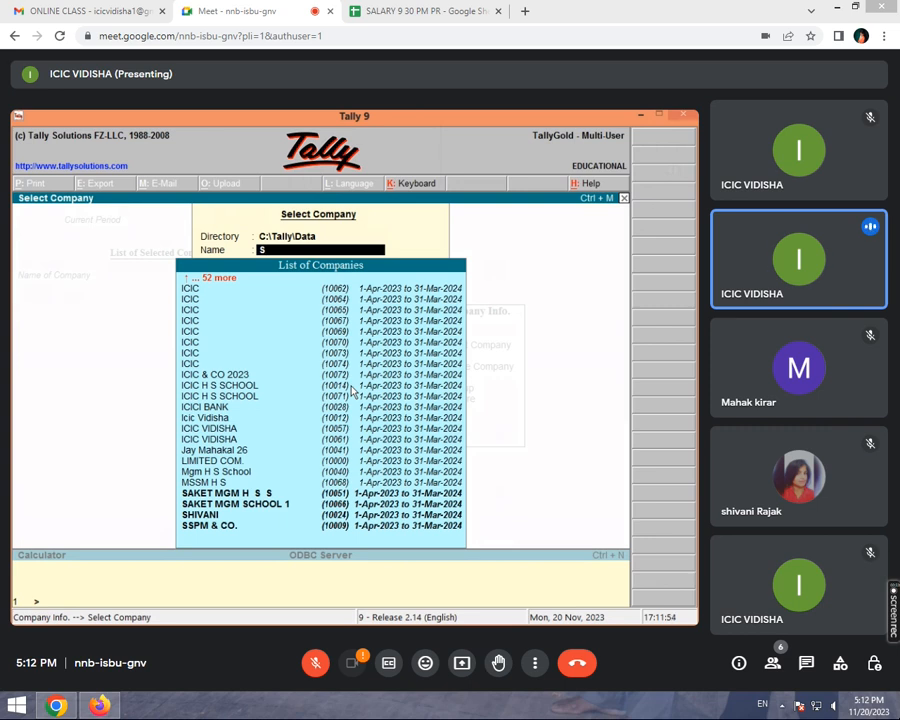
{"action": "key", "text": "Down"}
{"action": "key", "text": "Up"}
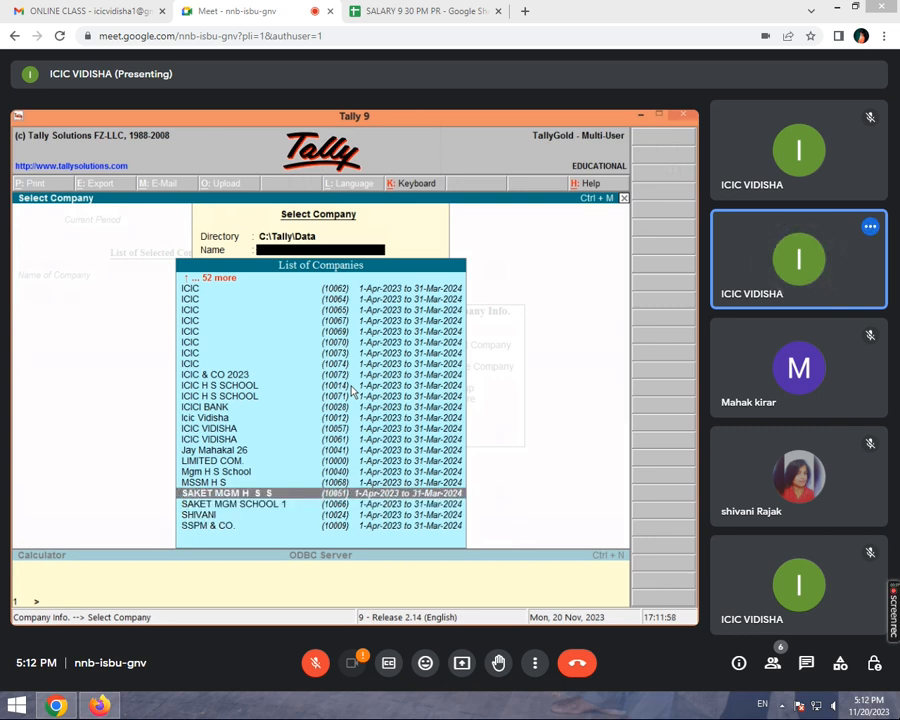
{"action": "type", "text": "M"}
{"action": "key", "text": "Down"}
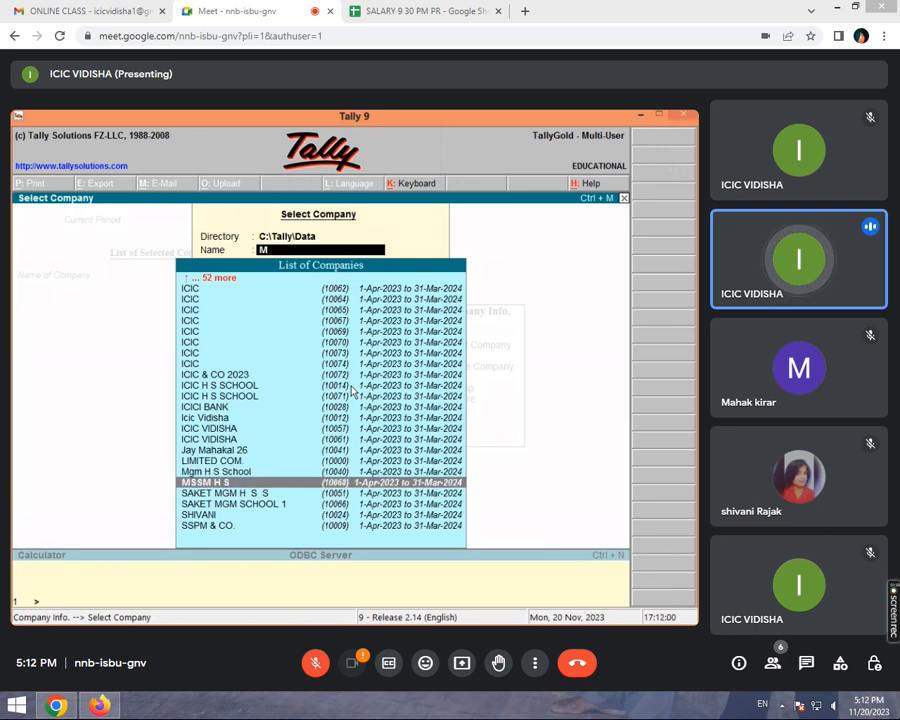
{"action": "key", "text": "Return"}
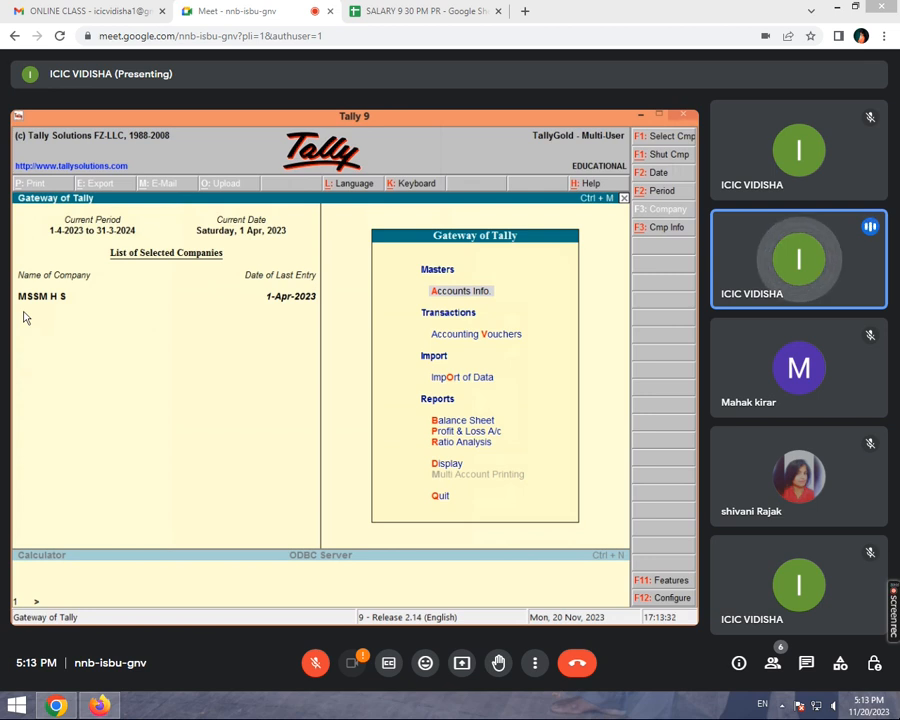
Start creating a single ledger named SALARY A/C and leave its alias empty
{"action": "key", "text": "Return"}
{"action": "key", "text": "l"}
{"action": "key", "text": "Return"}
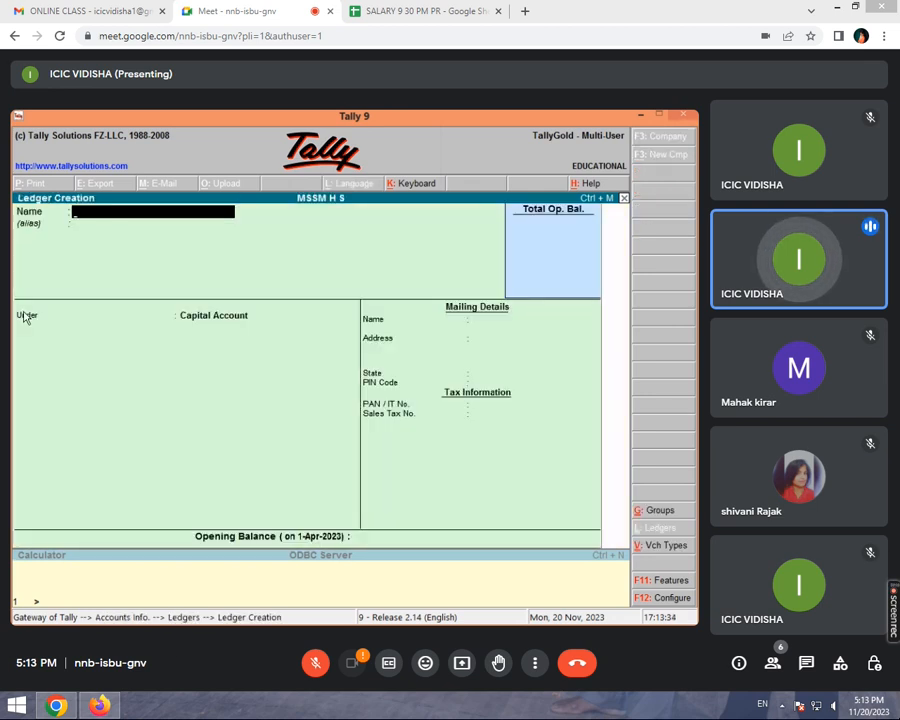
{"action": "type", "text": "SALARY"}
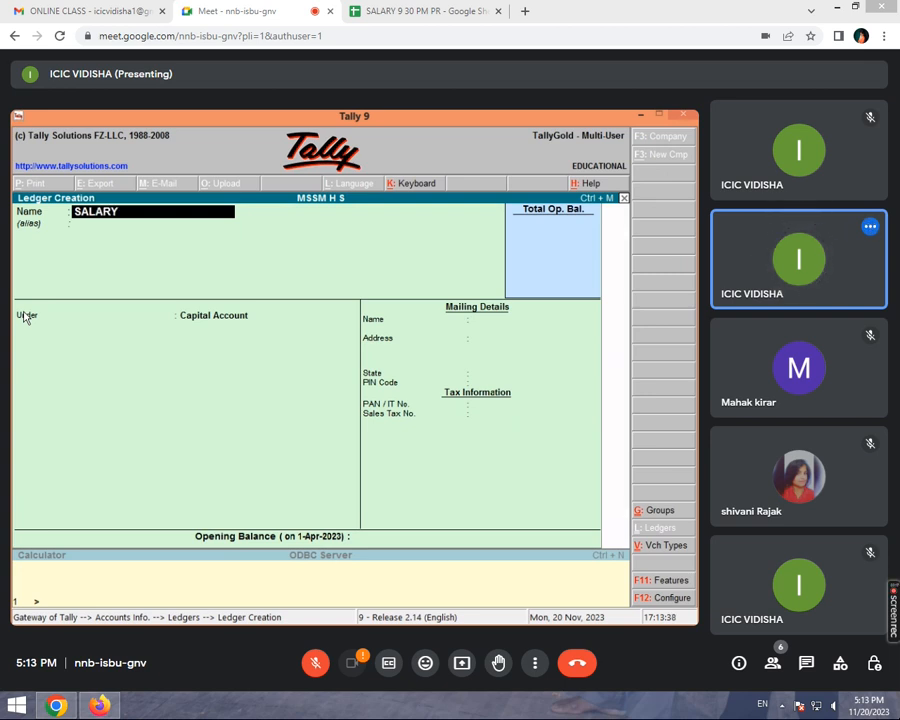
{"action": "type", "text": " A/C"}
{"action": "key", "text": "Return"}
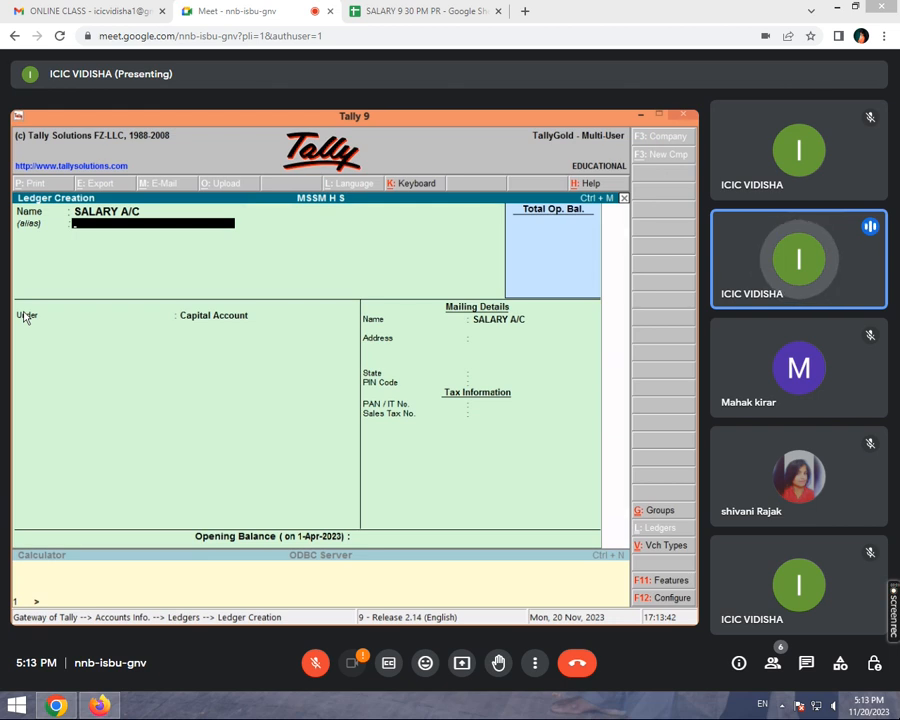
{"action": "key", "text": "Return"}
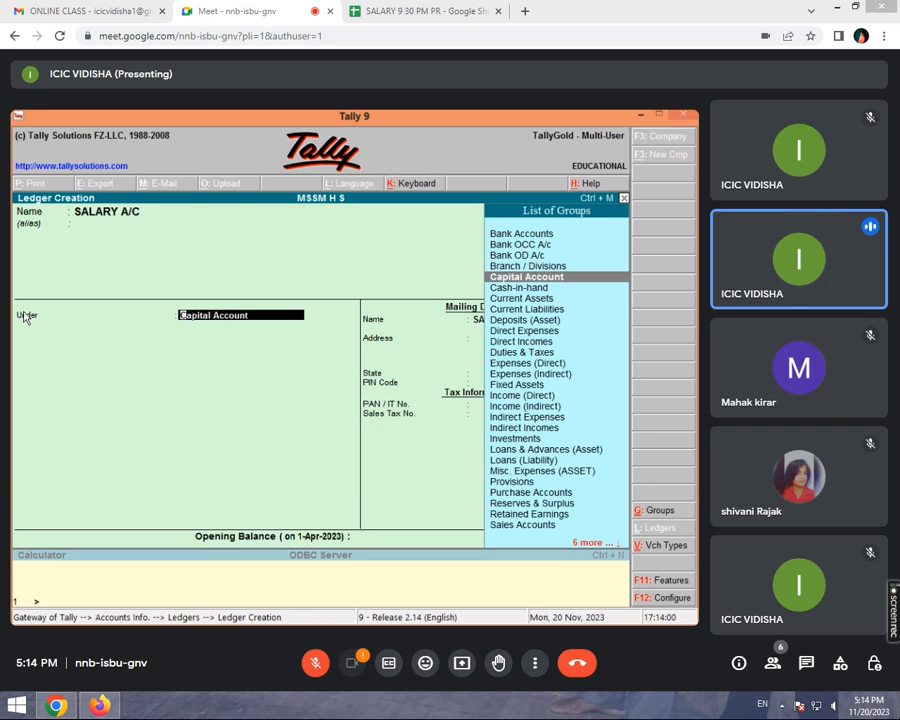
Put the salary ledger under Direct Expenses without an opening balance, save it, and return to the Gateway of Tally
{"action": "type", "text": "D"}
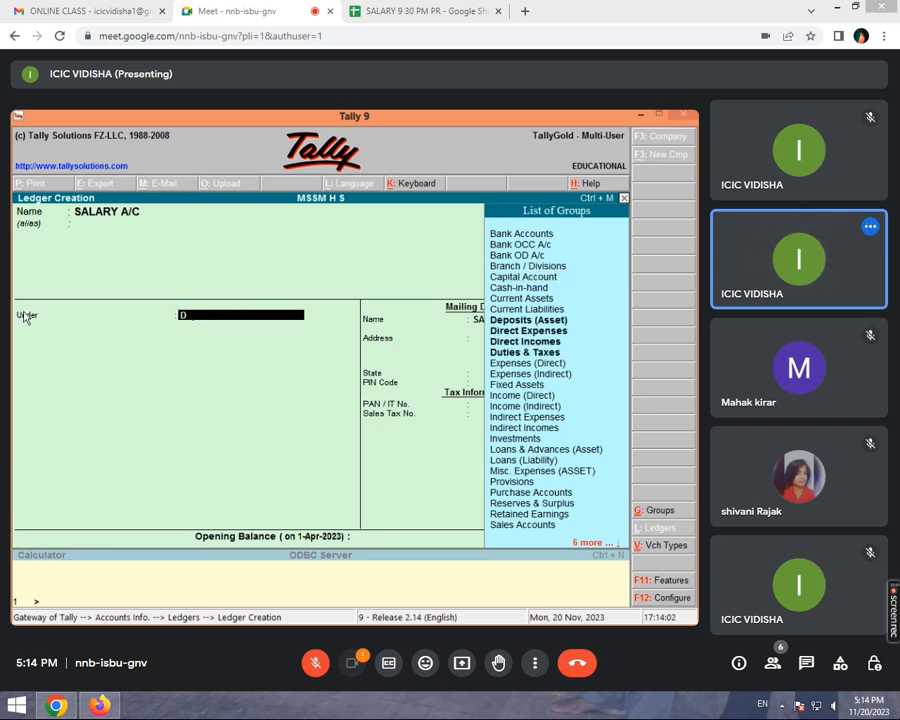
{"action": "key", "text": "Down"}
{"action": "key", "text": "Down"}
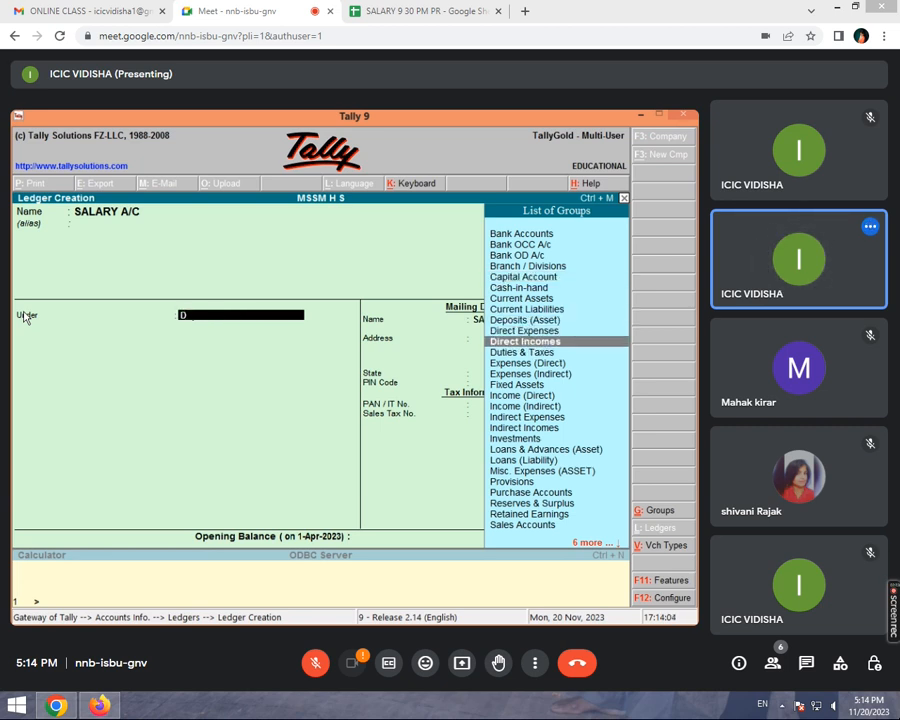
{"action": "key", "text": "Up"}
{"action": "key", "text": "Return"}
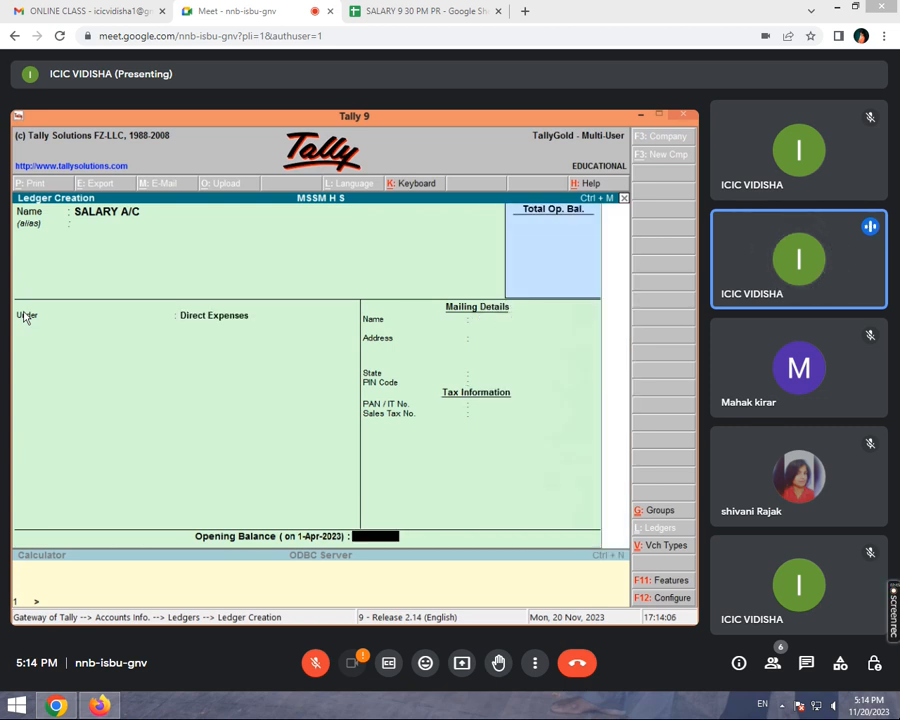
{"action": "key", "text": "Return"}
{"action": "key", "text": "Return"}
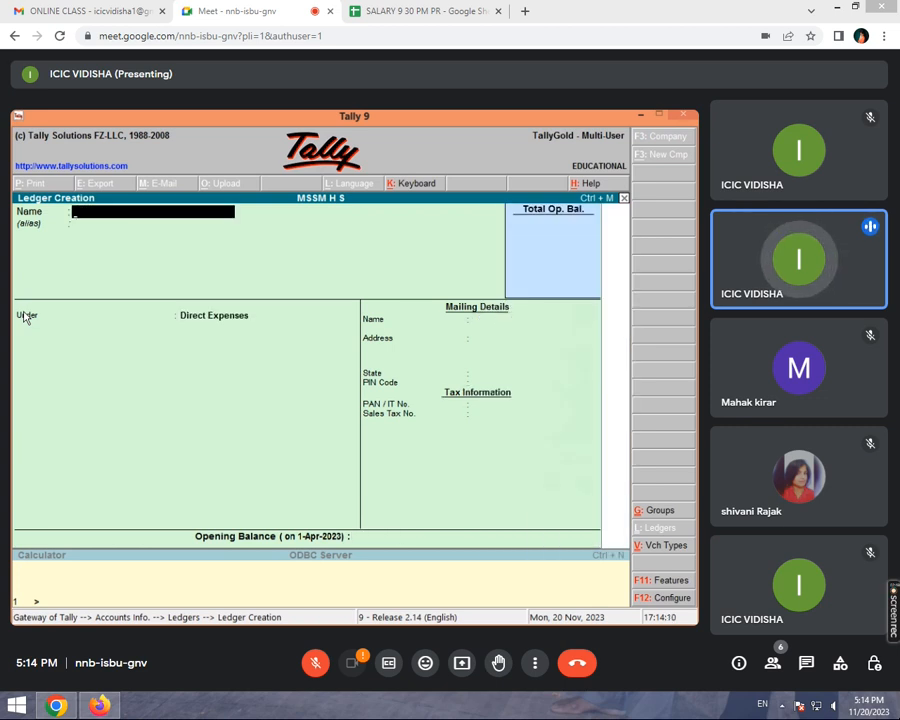
{"action": "key", "text": "Escape"}
{"action": "key", "text": "Escape"}
{"action": "key", "text": "Escape"}
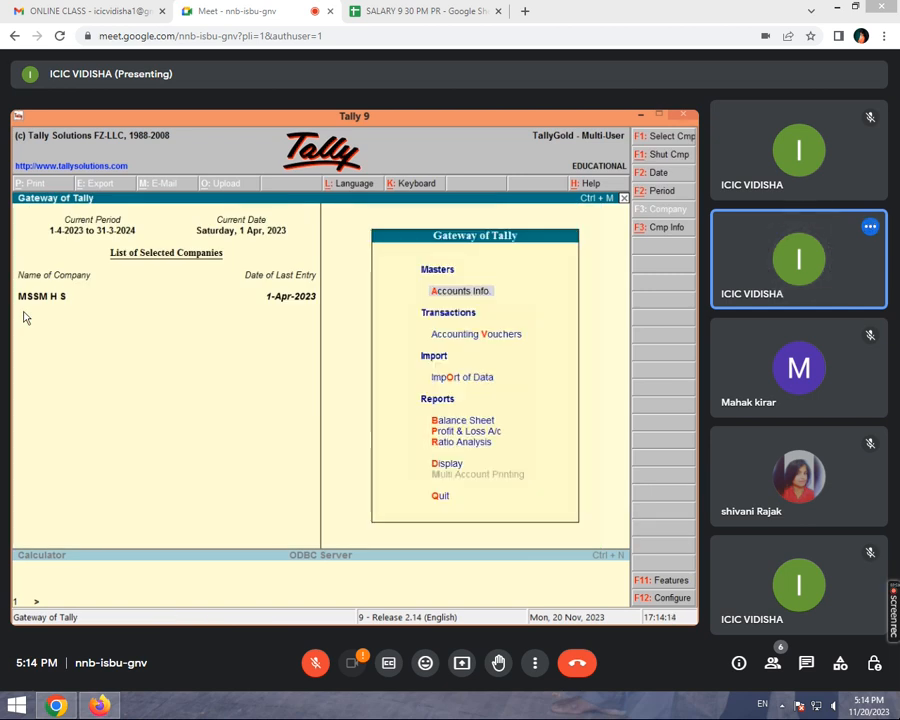
Start a payment voucher and debit SALARY A/C with 10,000
{"action": "key", "text": "v"}
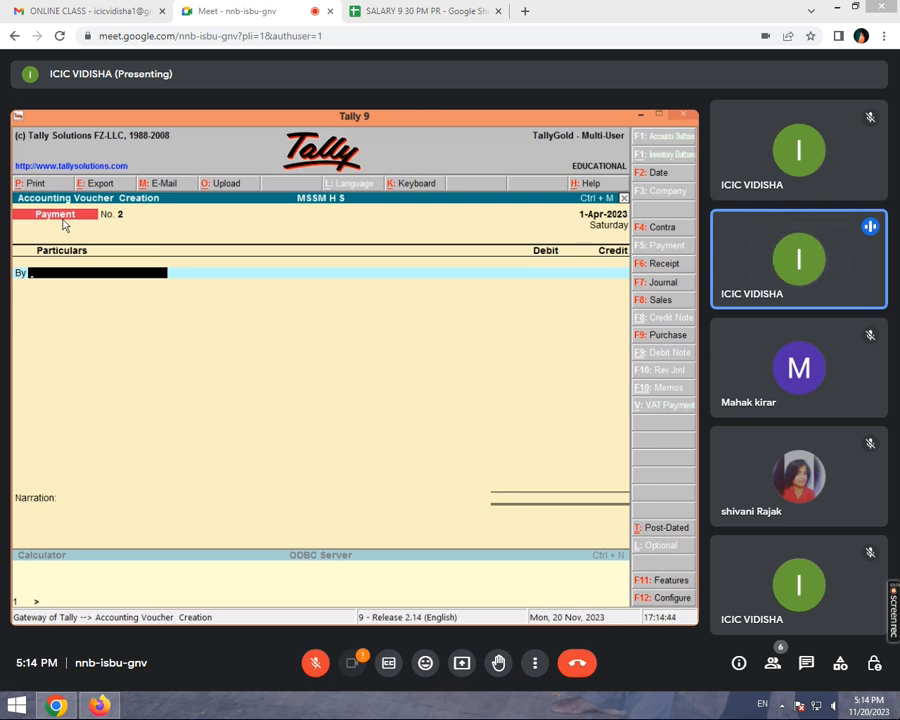
{"action": "type", "text": "s"}
{"action": "key", "text": "Return"}
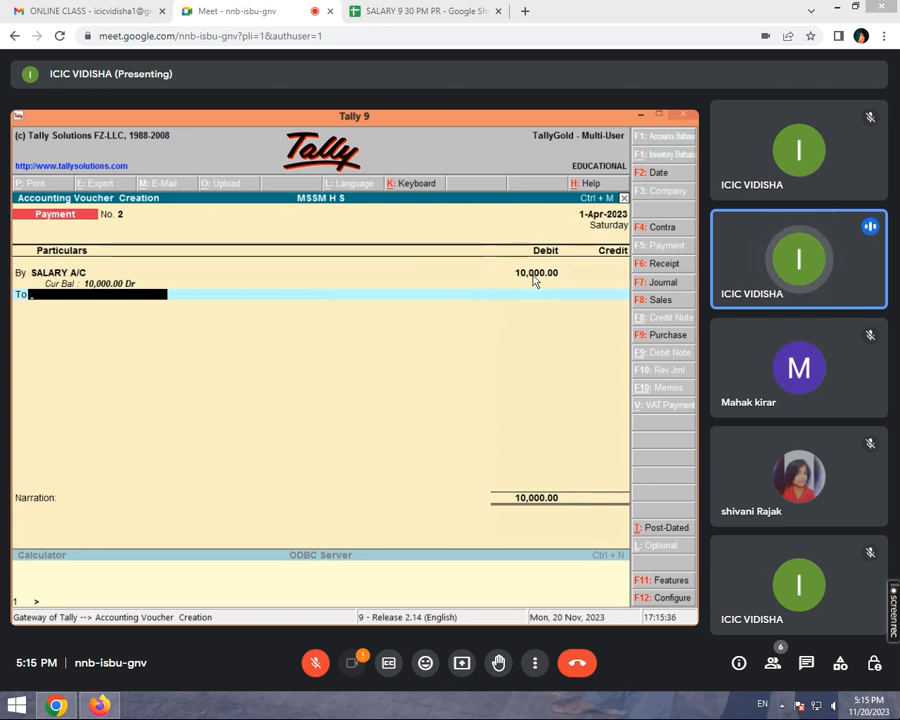
Credit Cash with 10,000, enter the narration BEING SALARY PAID, and accept the payment voucher
{"action": "type", "text": "c"}
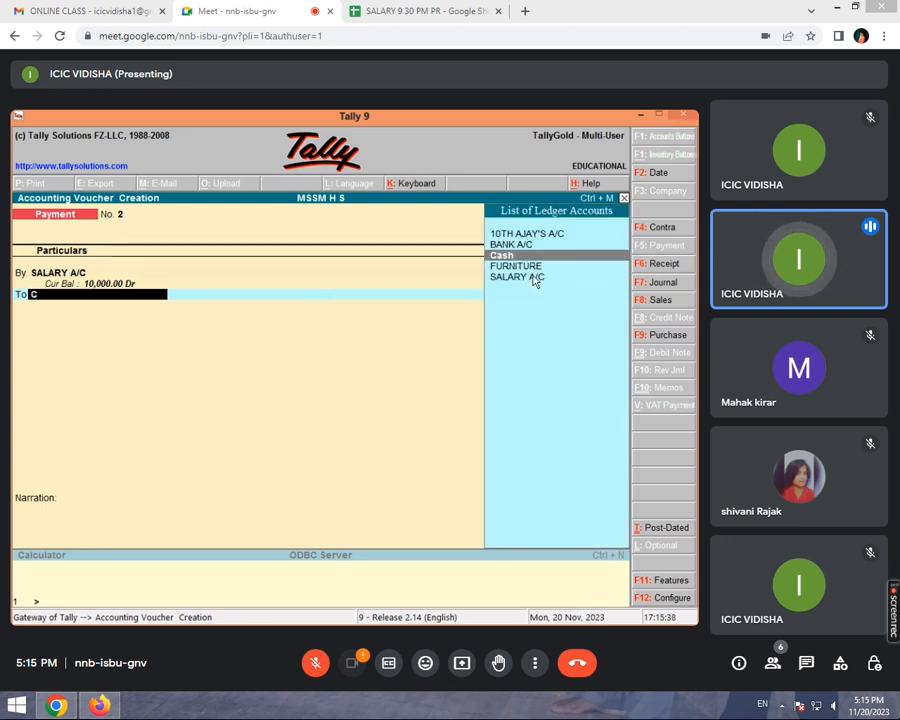
{"action": "key", "text": "Return"}
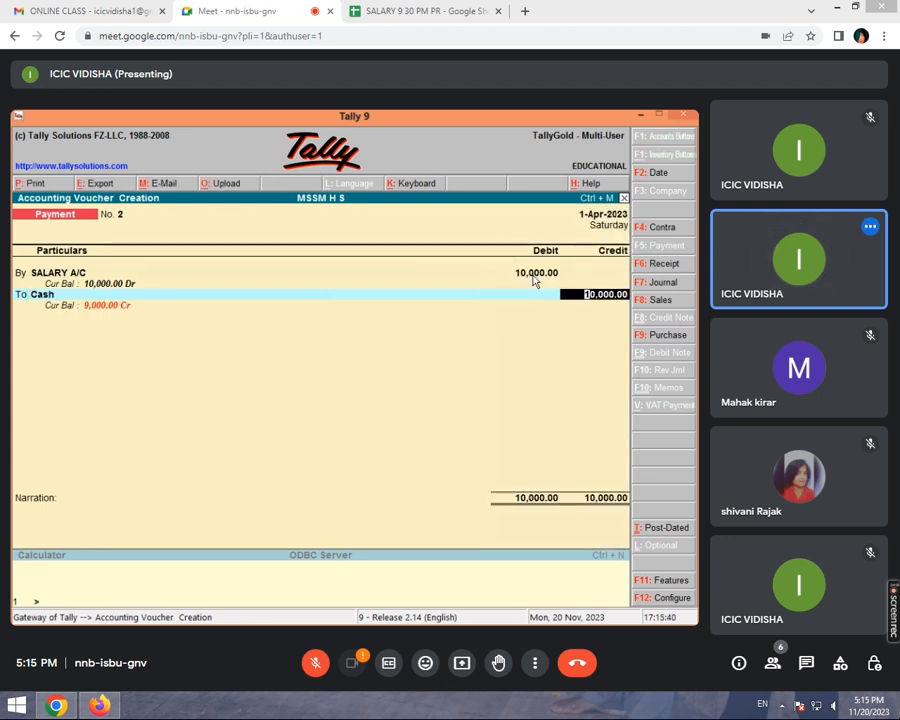
{"action": "key", "text": "Return"}
{"action": "key", "text": "Return"}
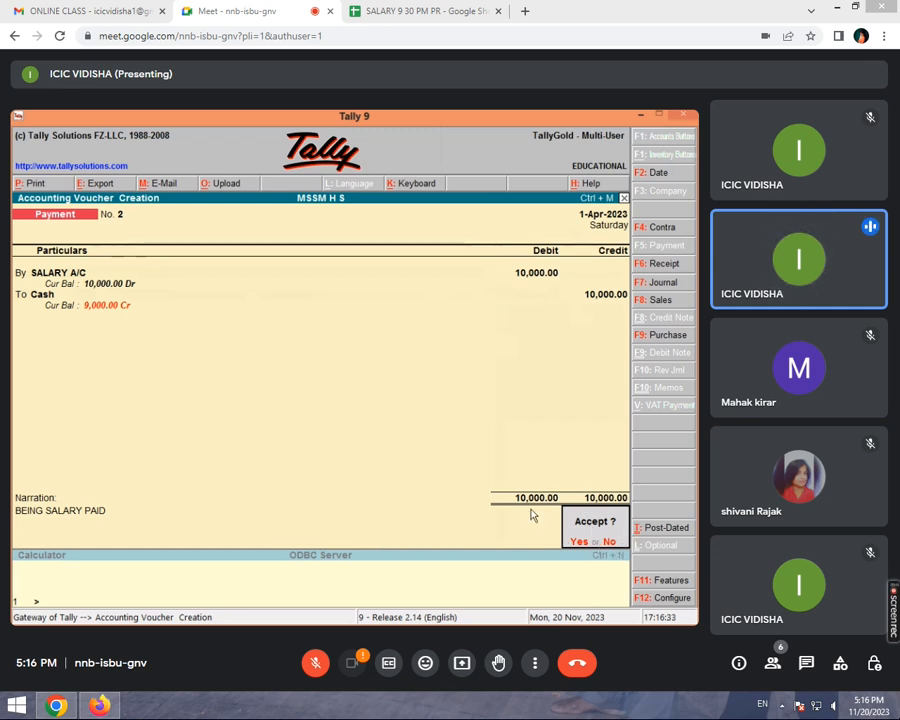
{"action": "key", "text": "Return"}
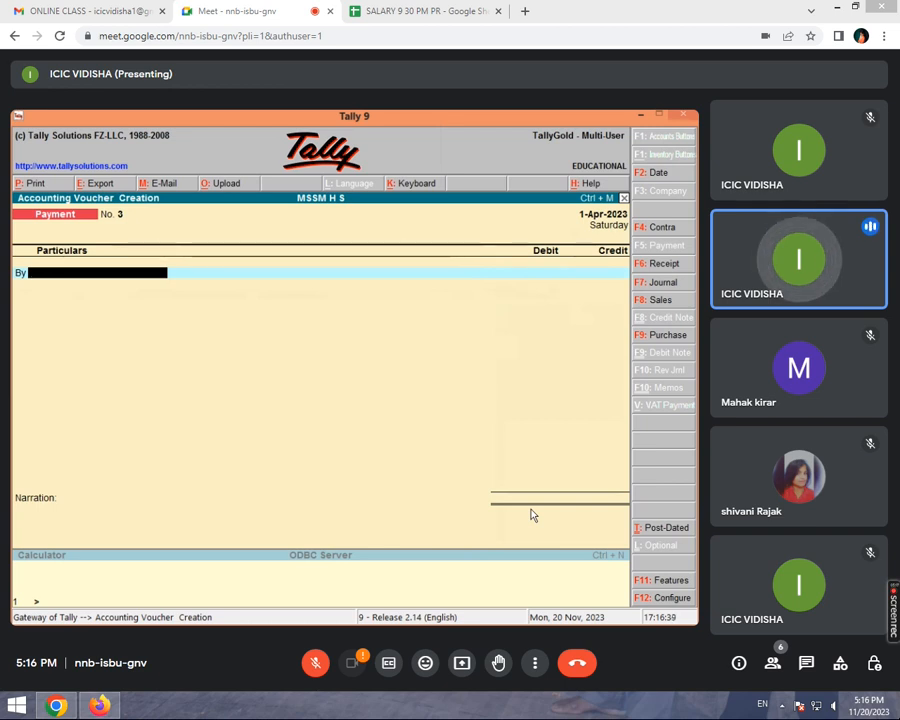
Reopen the saved salary payment voucher to review its entries, then return to the Gateway of Tally
{"action": "key", "text": "Page_Up"}
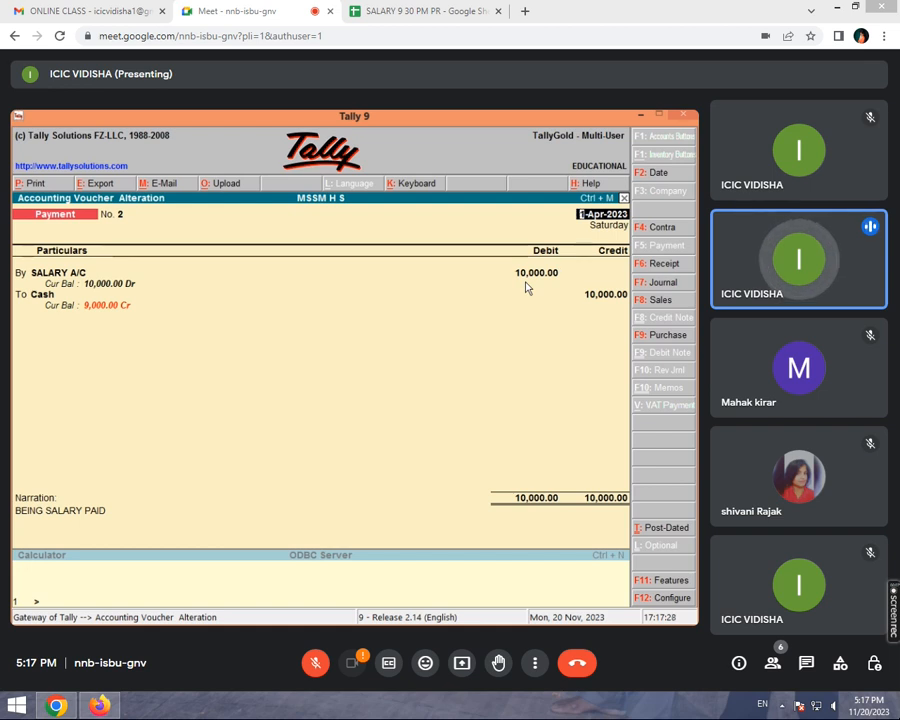
{"action": "key", "text": "ctrl+a"}
{"action": "key", "text": "Escape"}
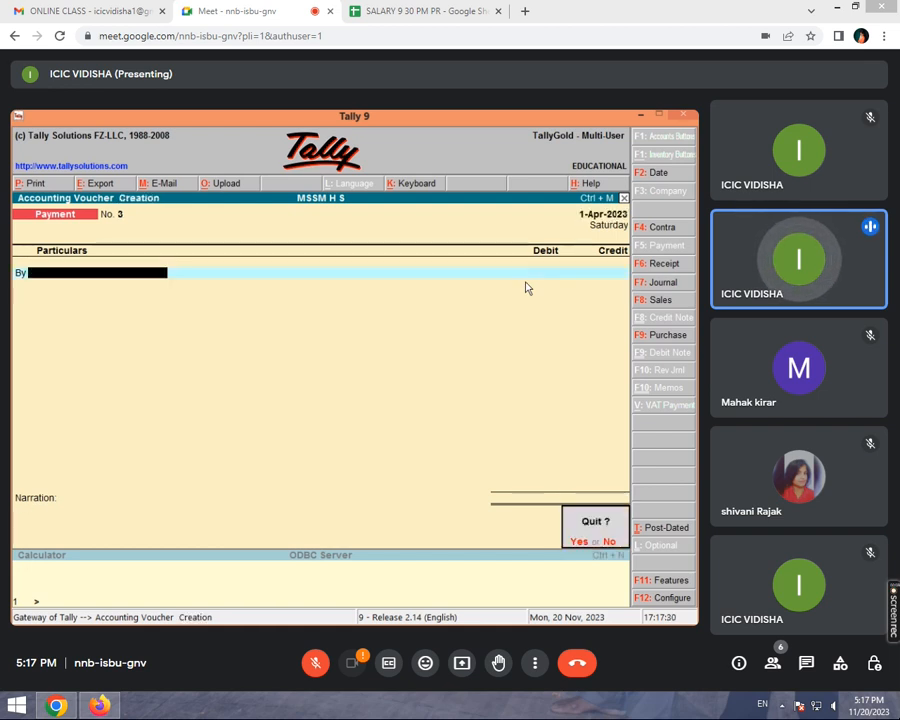
{"action": "key", "text": "Return"}
{"action": "key", "text": "Escape"}
{"action": "key", "text": "Escape"}
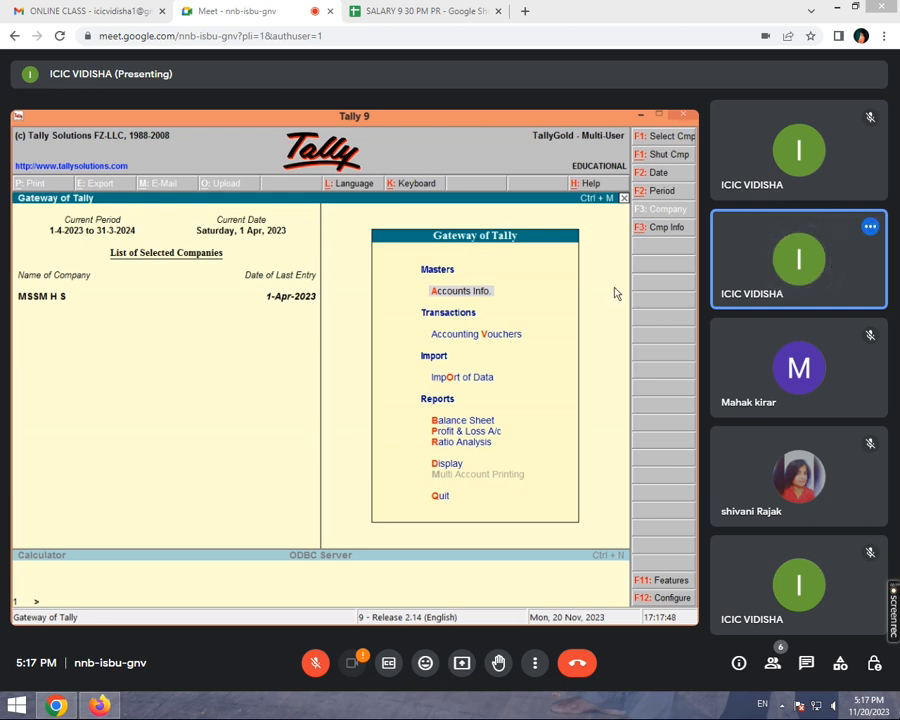
Set Maintain Payroll to Yes in the company's accounting features, save, and return to the Gateway of Tally
{"action": "key", "text": "F11"}
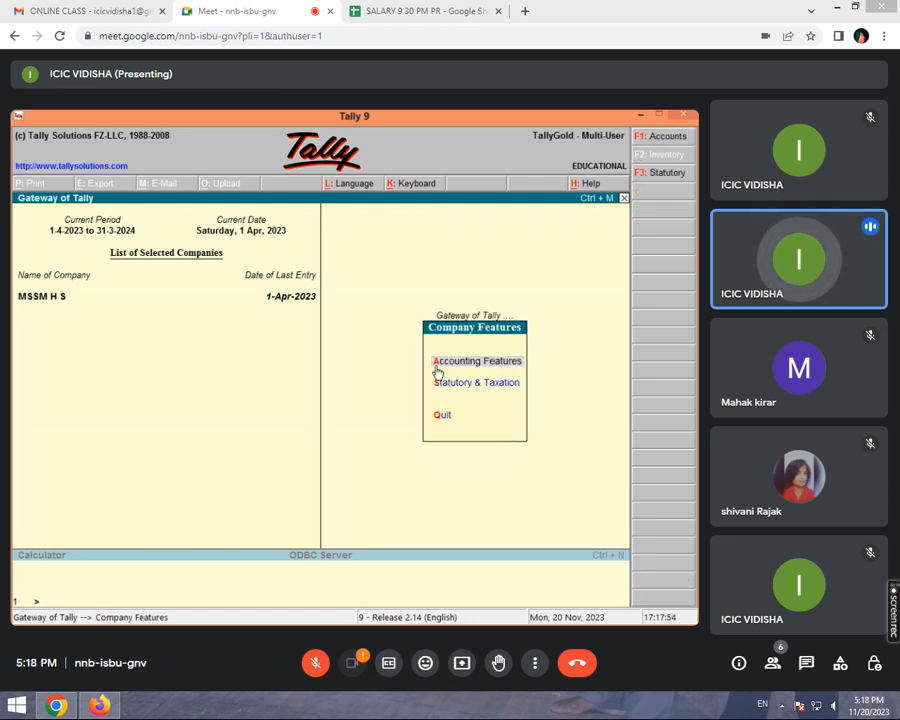
{"action": "left_click", "coordinate": [498, 370]}
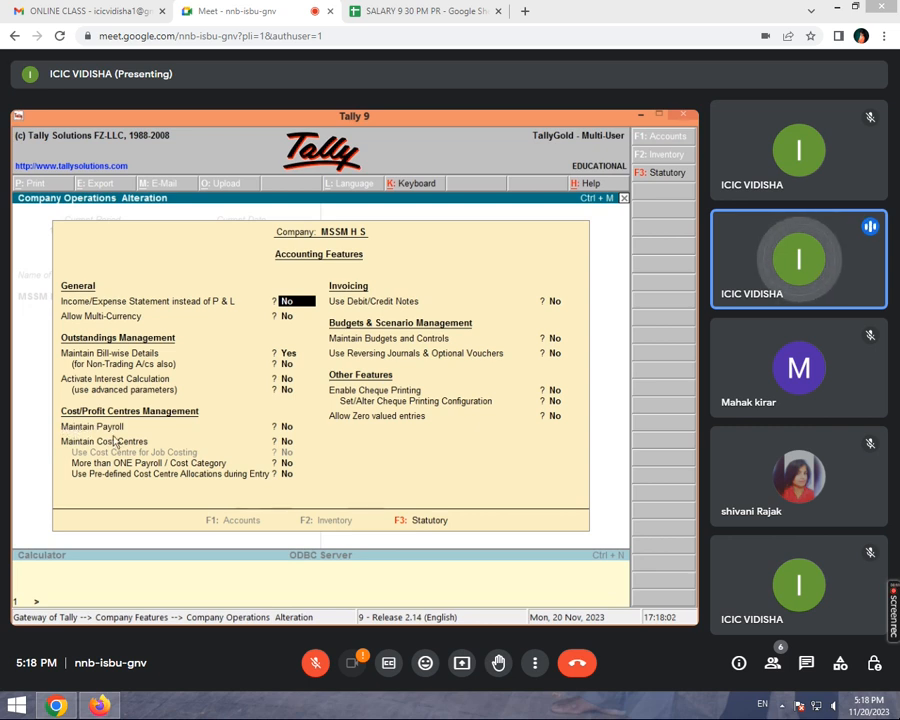
{"action": "left_click", "coordinate": [283, 437]}
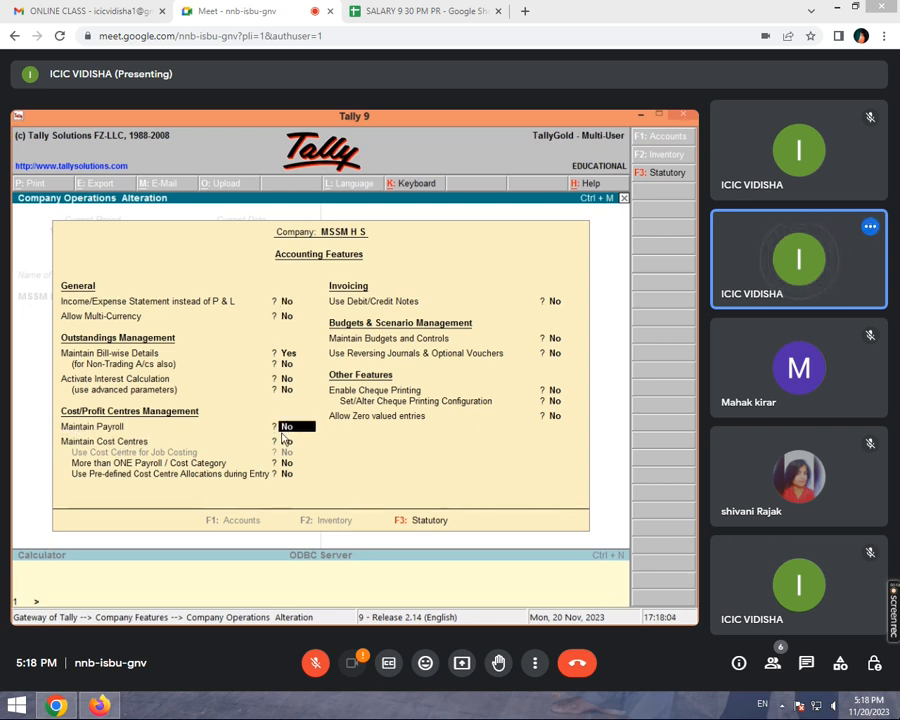
{"action": "type", "text": "y"}
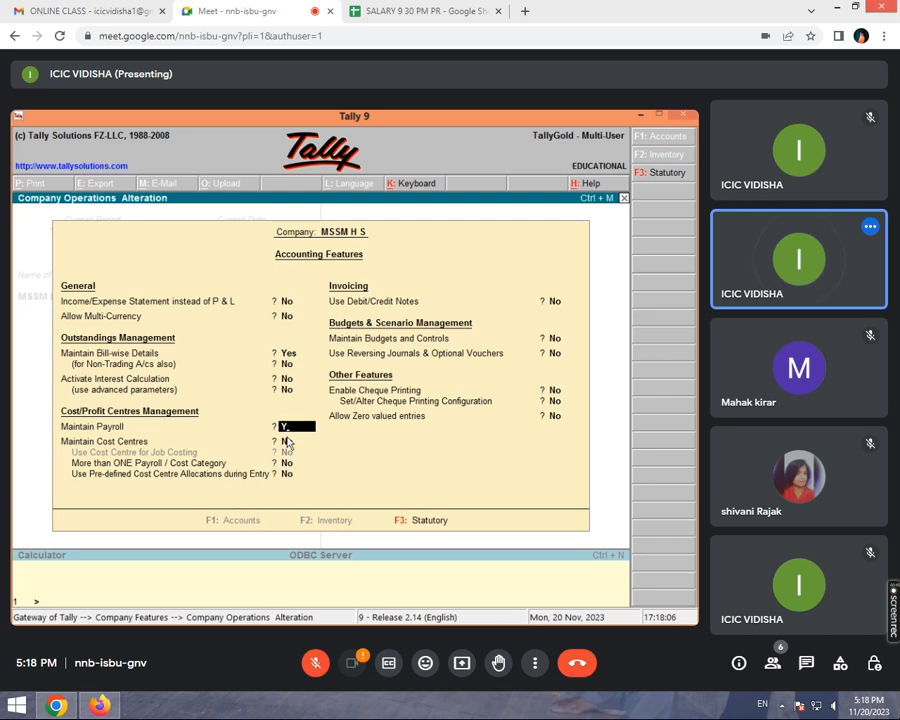
{"action": "key", "text": "Return"}
{"action": "key", "text": "Return"}
{"action": "key", "text": "Return"}
{"action": "key", "text": "Return"}
{"action": "key", "text": "Return"}
{"action": "key", "text": "Return"}
{"action": "key", "text": "Return"}
{"action": "key", "text": "Return"}
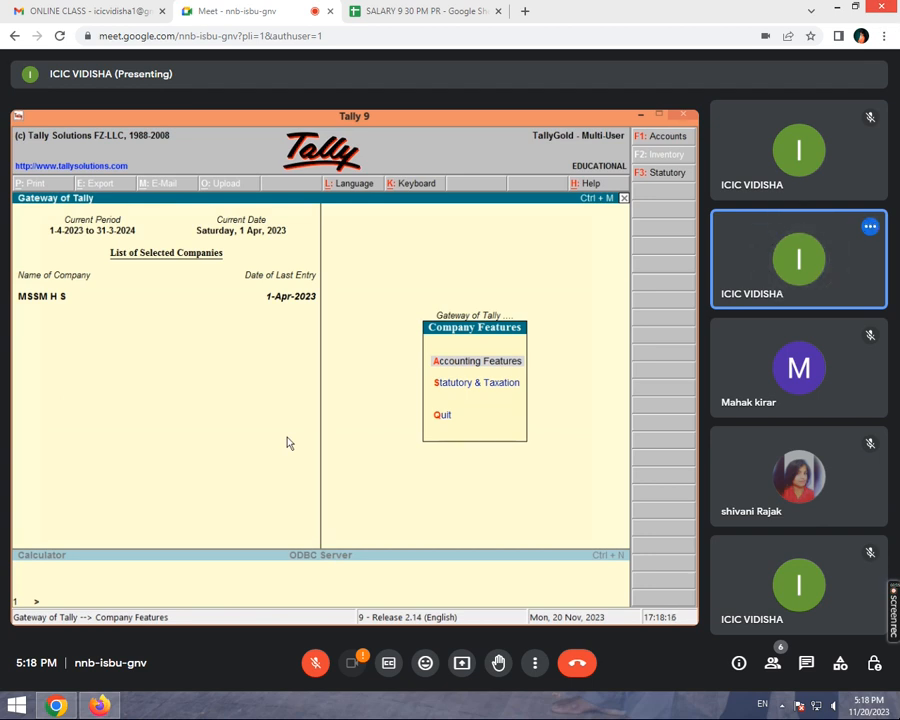
{"action": "key", "text": "Escape"}
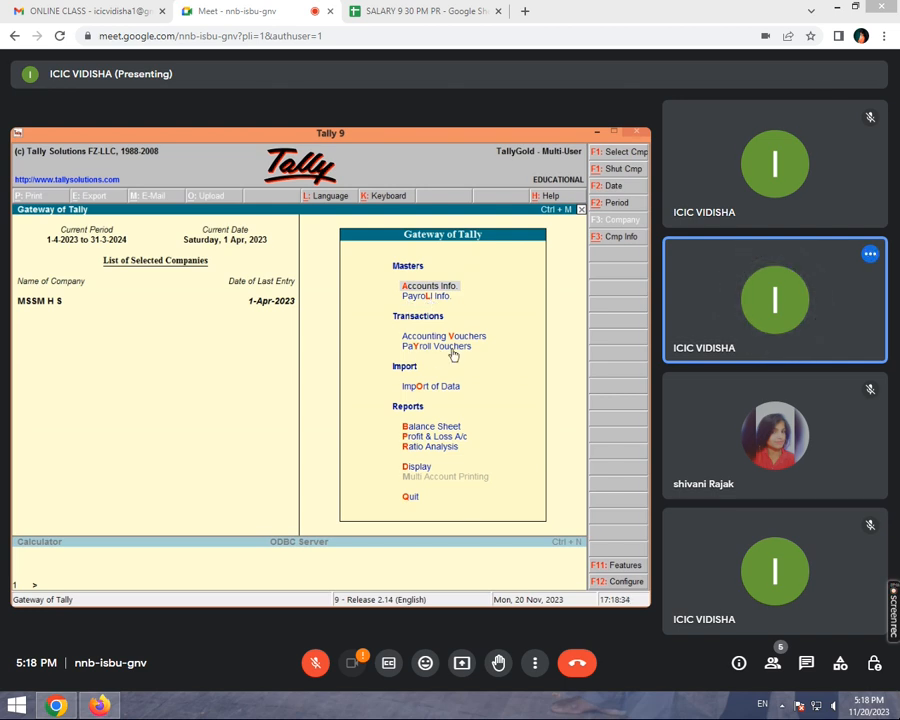
Start creating a pay head in the payroll masters and name it SALARY, without an alias
{"action": "left_click", "coordinate": [441, 298]}
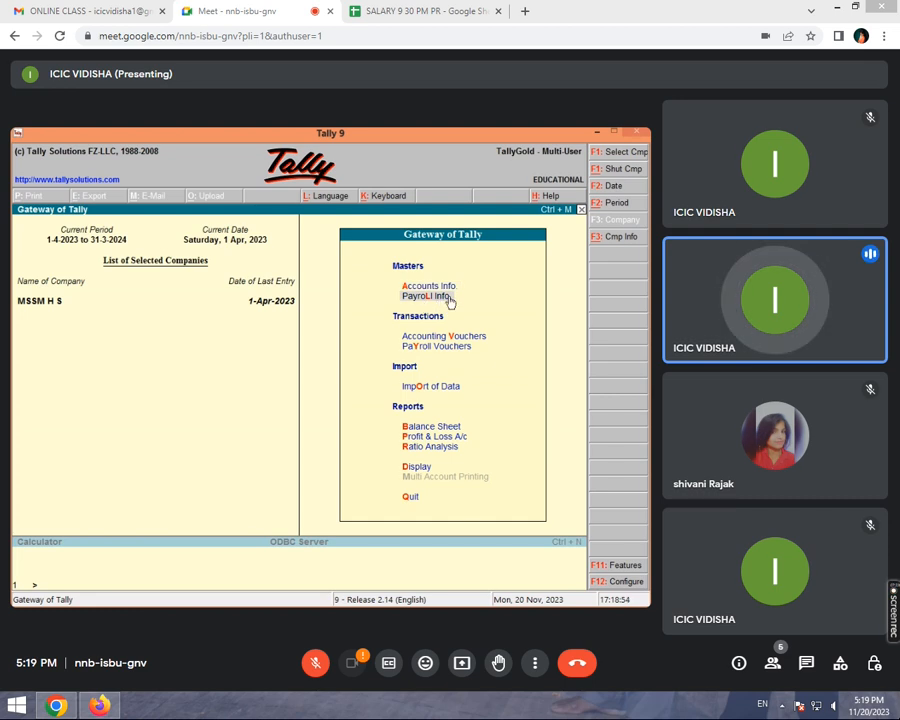
{"action": "left_click", "coordinate": [450, 300]}
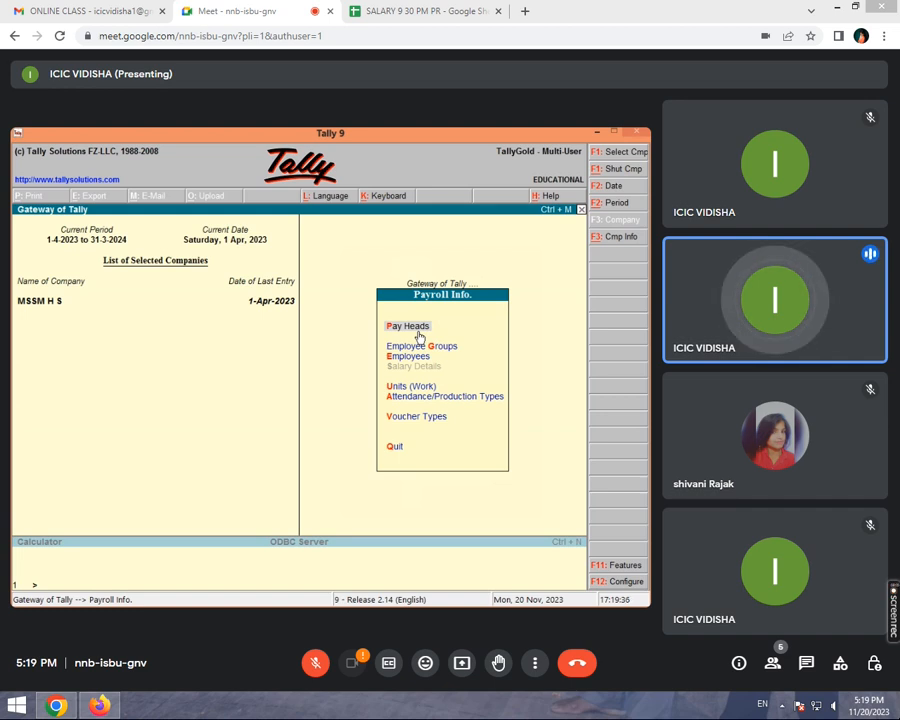
{"action": "left_click", "coordinate": [419, 337]}
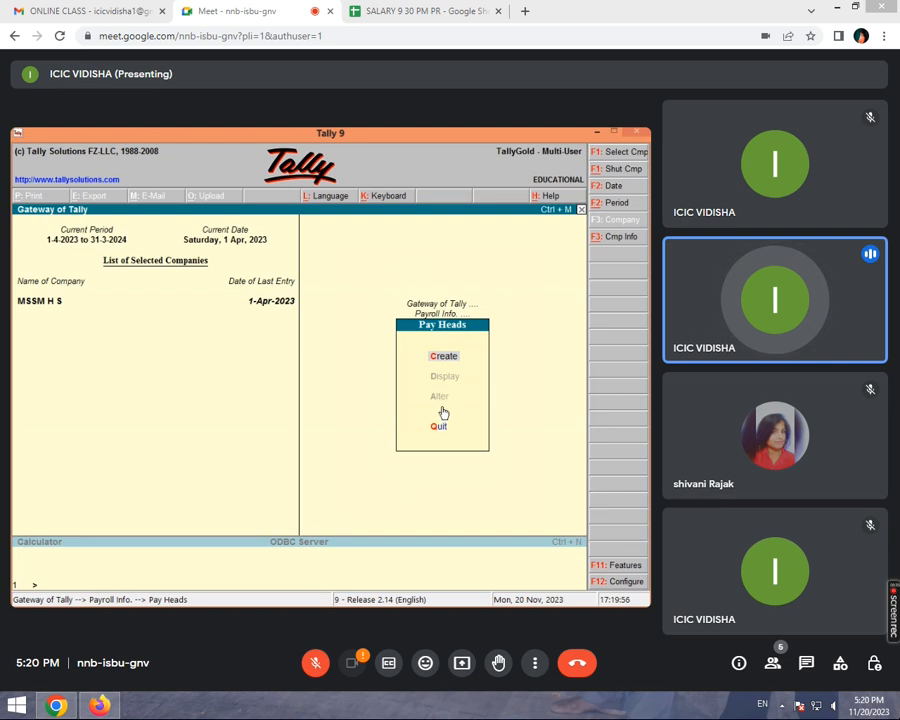
{"action": "left_click", "coordinate": [450, 356]}
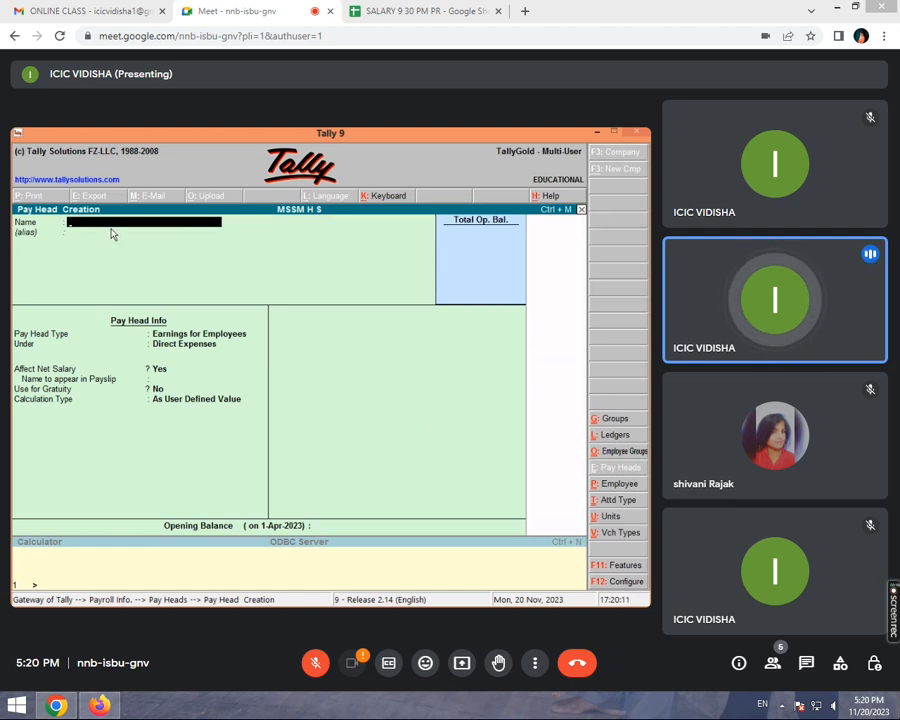
{"action": "type", "text": "S"}
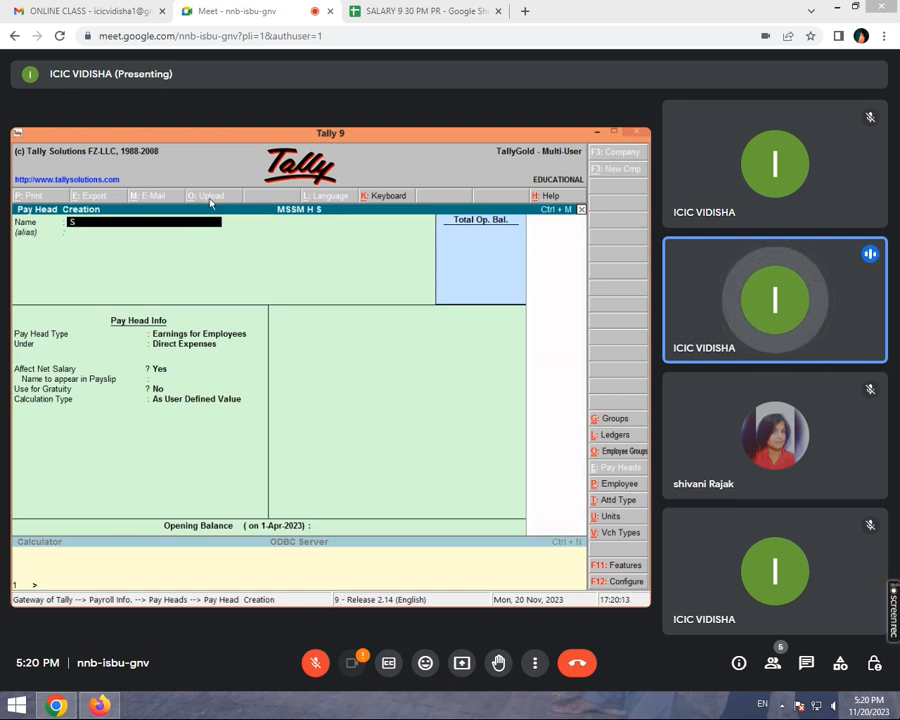
{"action": "type", "text": "ALARY"}
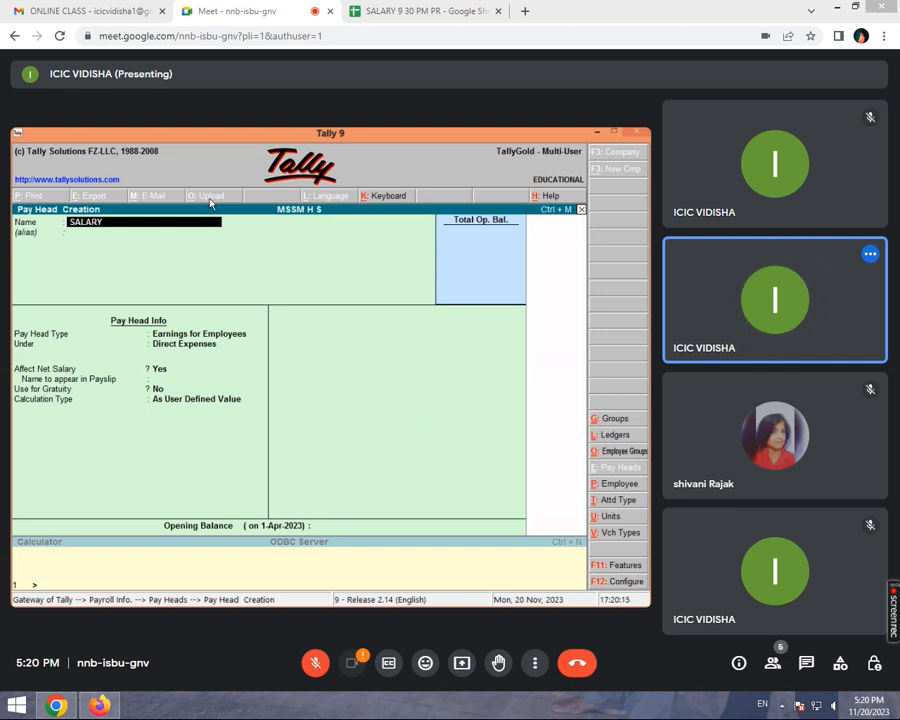
{"action": "key", "text": "Return"}
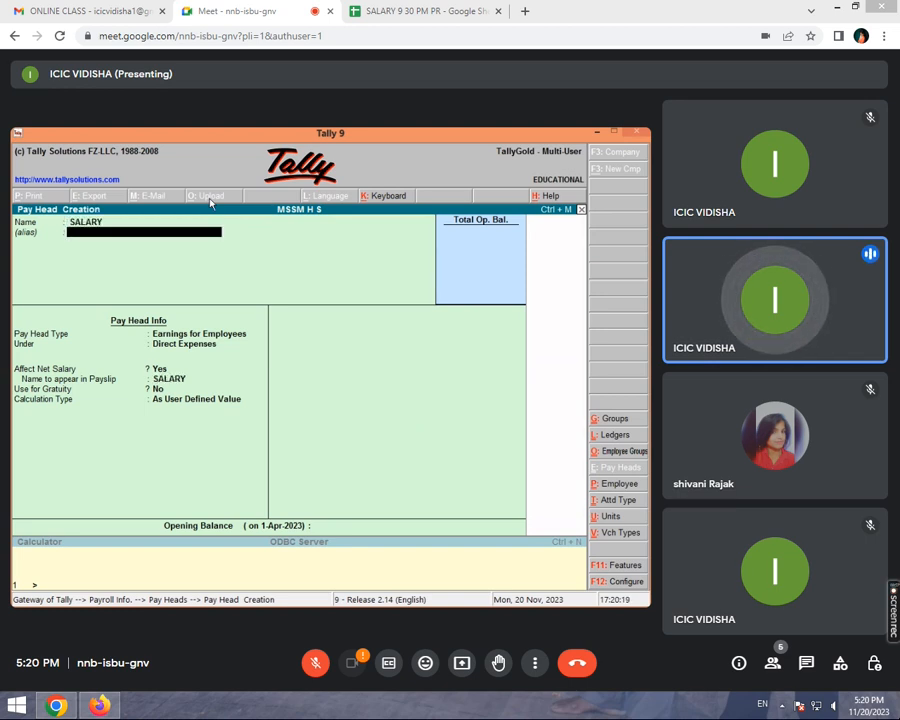
{"action": "key", "text": "Return"}
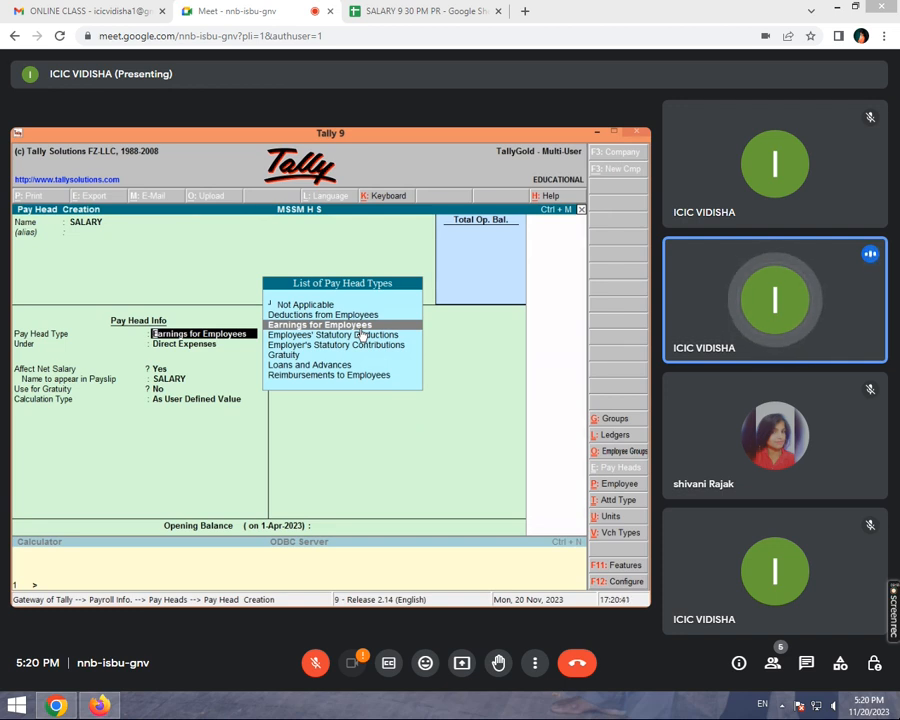
Set the SALARY pay head as Earnings for Employees under Direct Expenses, calculated As User Defined Value, and accept it
{"action": "key", "text": "Return"}
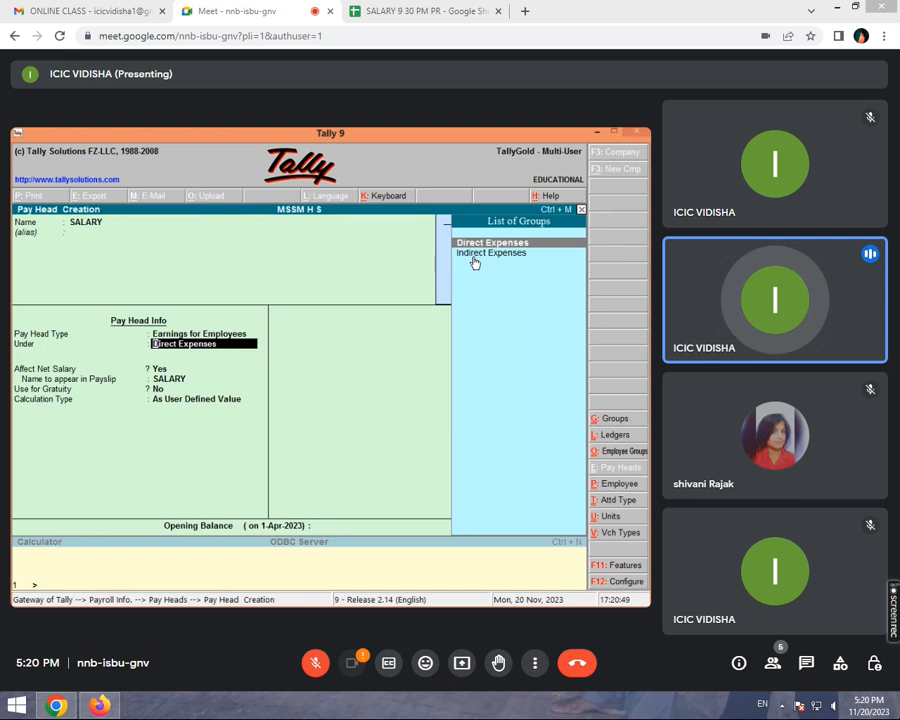
{"action": "key", "text": "Return"}
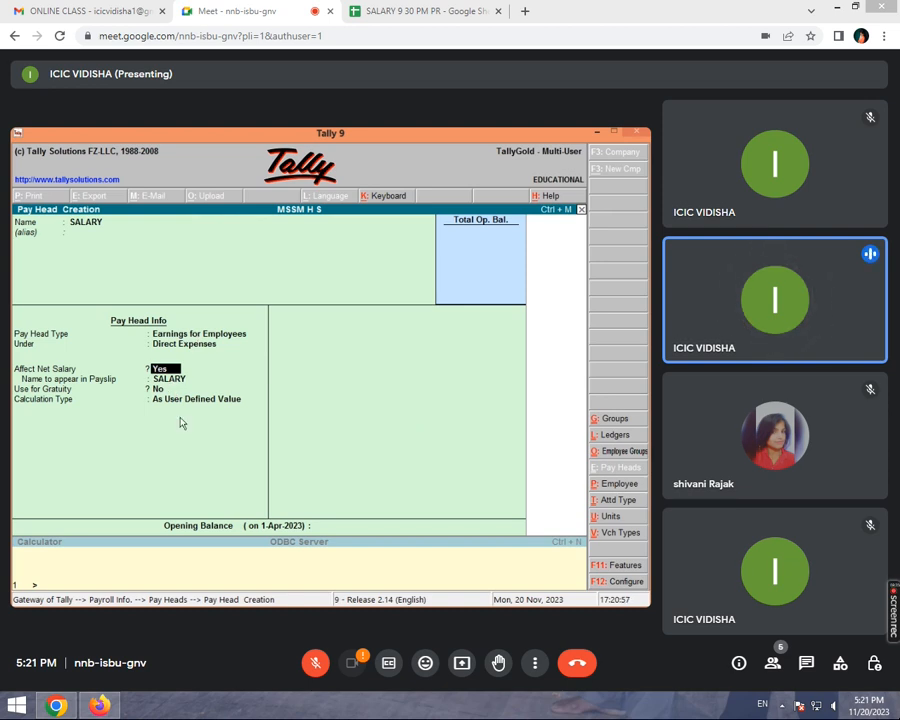
{"action": "key", "text": "Return"}
{"action": "key", "text": "Return"}
{"action": "key", "text": "Return"}
{"action": "key", "text": "Return"}
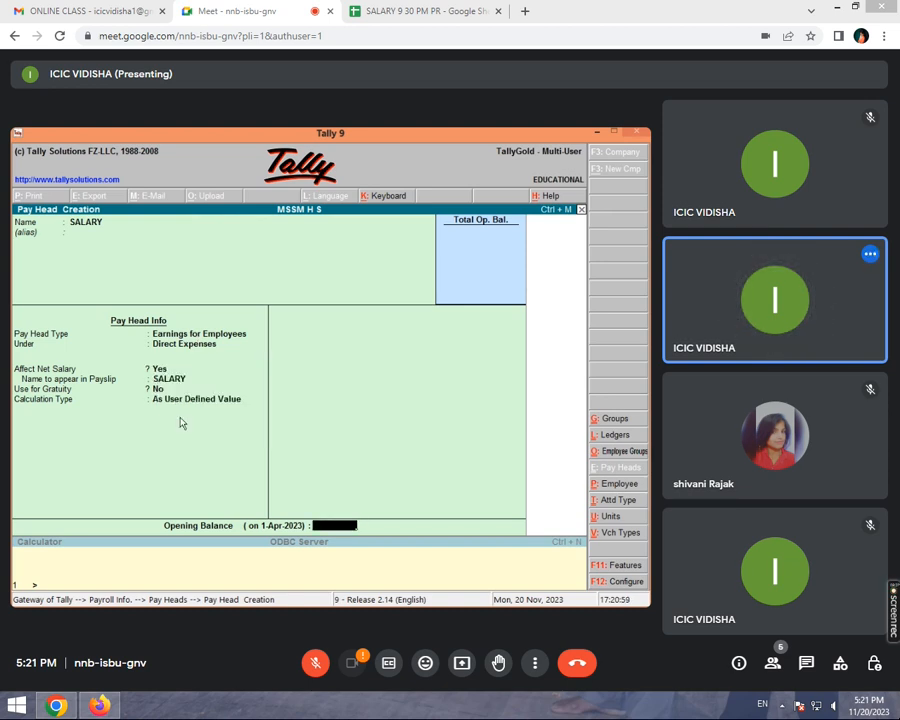
{"action": "key", "text": "BackSpace"}
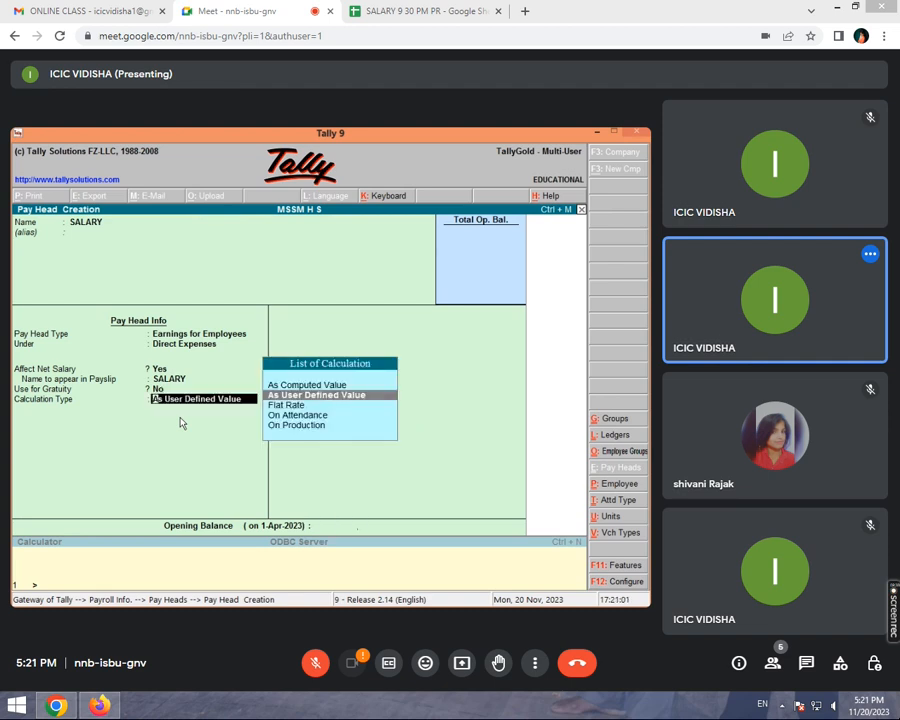
{"action": "key", "text": "Return"}
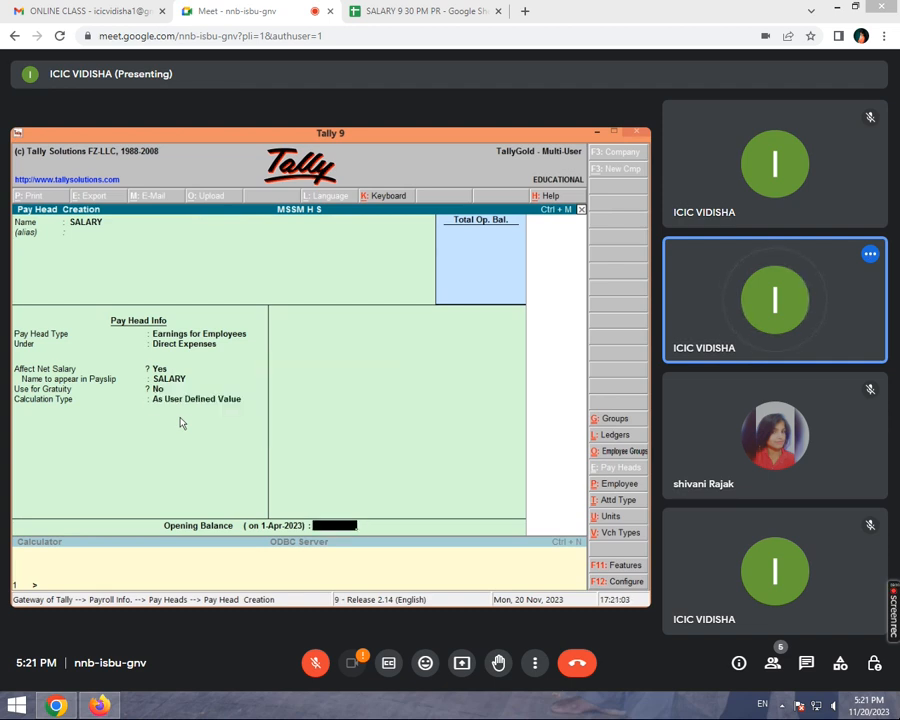
{"action": "key", "text": "Return"}
{"action": "key", "text": "Return"}
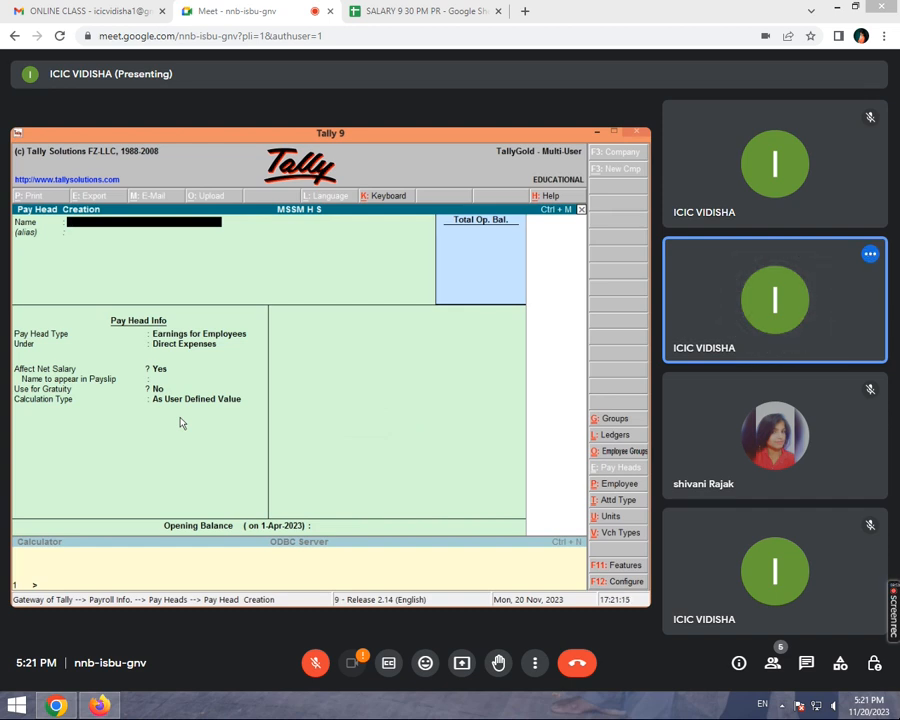
Name the next pay head ABS and set its type to Deductions from Employees
{"action": "type", "text": "ABS"}
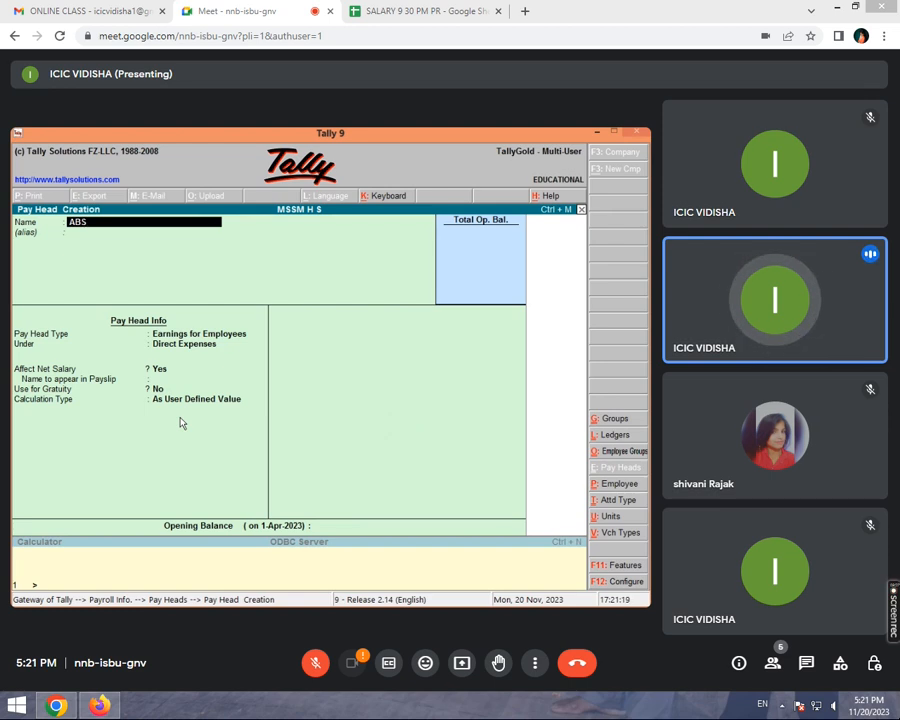
{"action": "key", "text": "Return"}
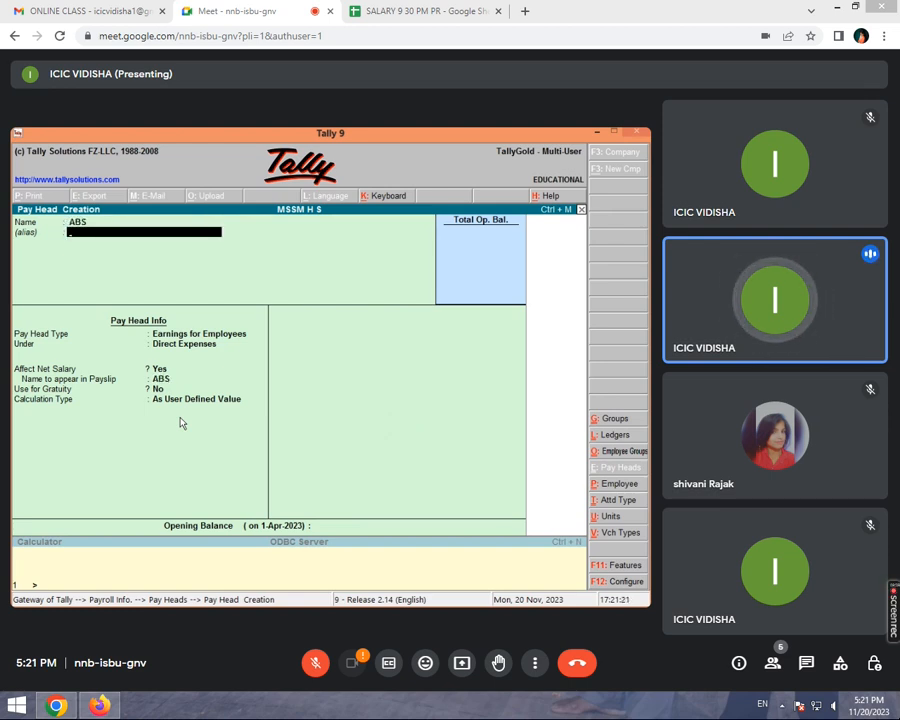
{"action": "key", "text": "Return"}
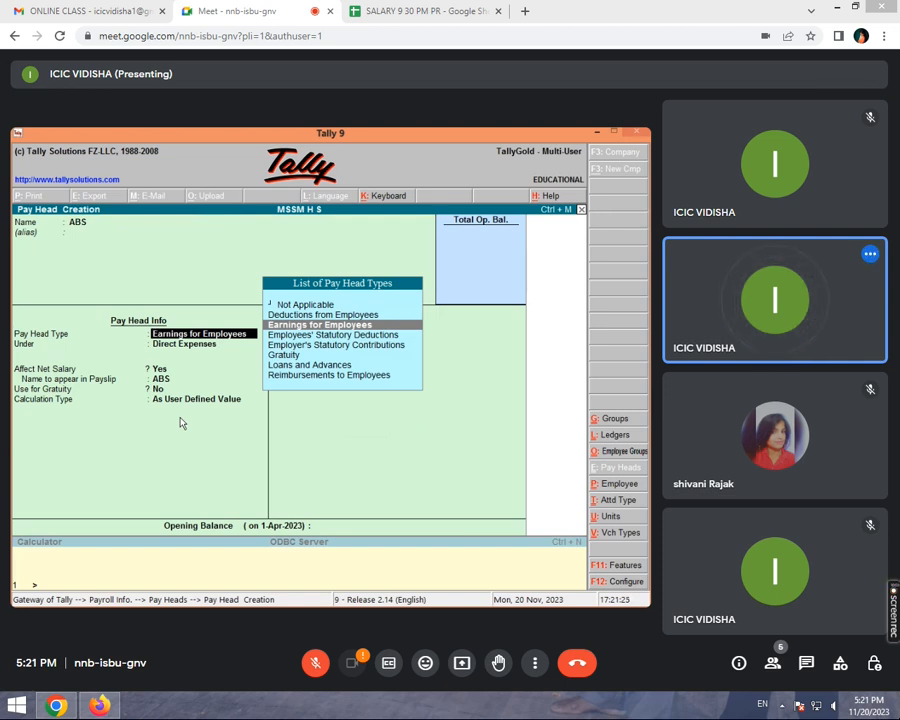
{"action": "key", "text": "Up"}
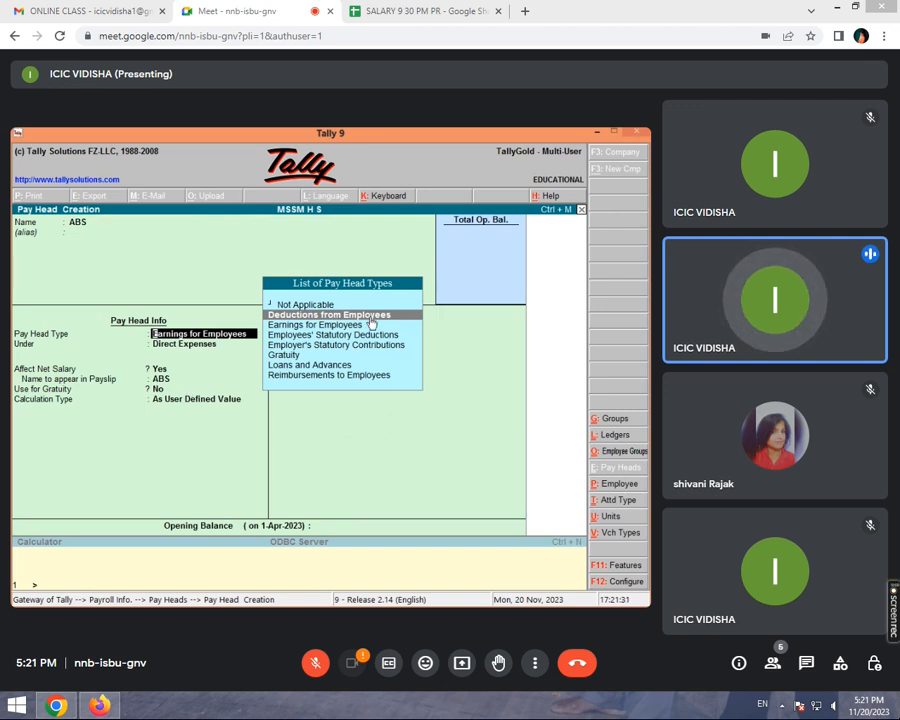
{"action": "key", "text": "Return"}
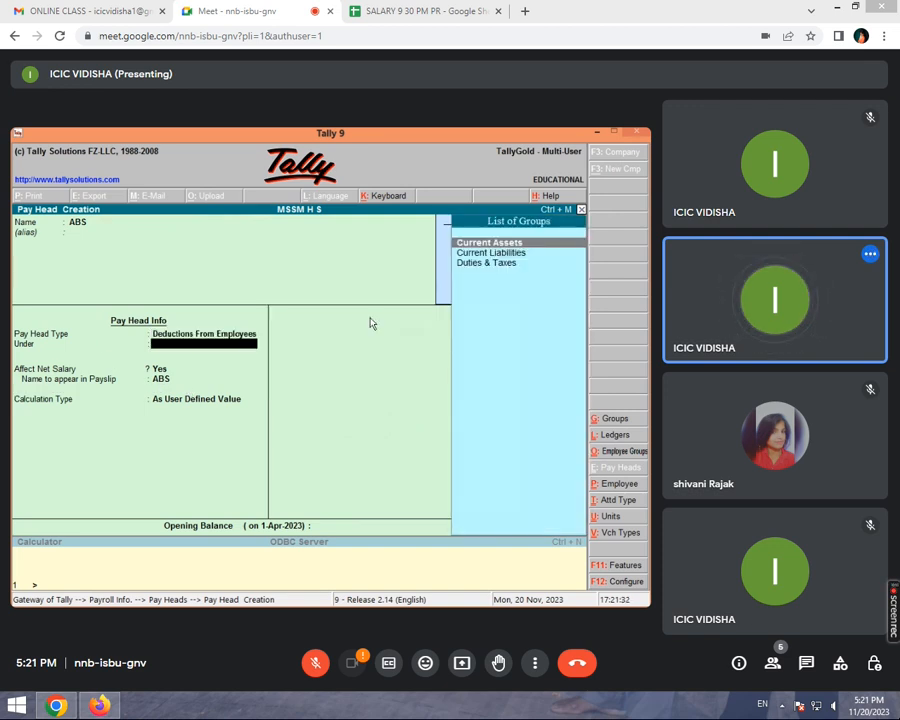
Place the ABS pay head under Current Liabilities, keep the remaining defaults, and accept it
{"action": "key", "text": "Down"}
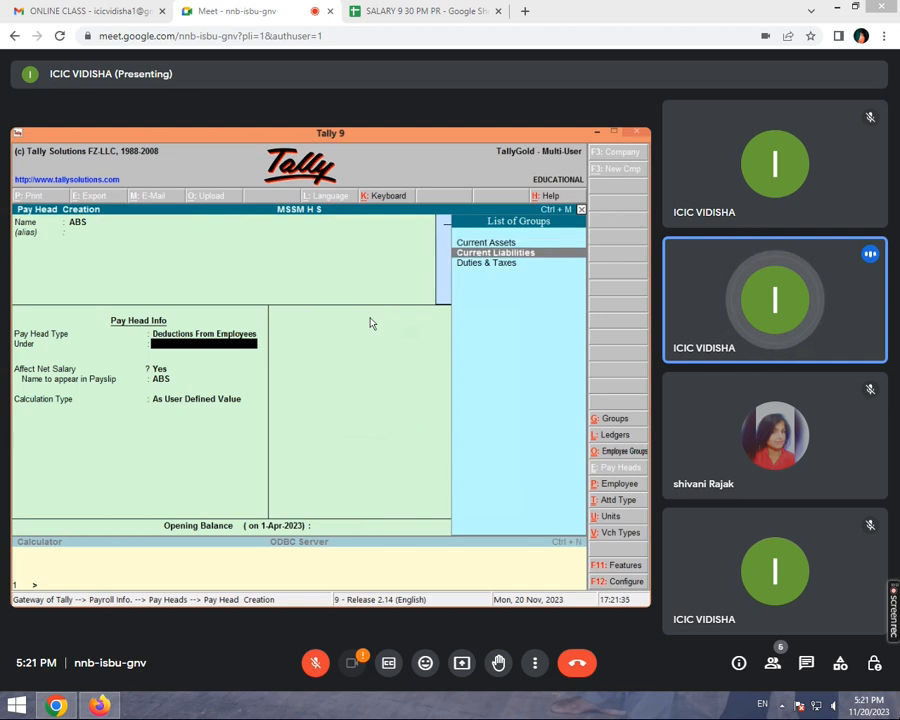
{"action": "key", "text": "Return"}
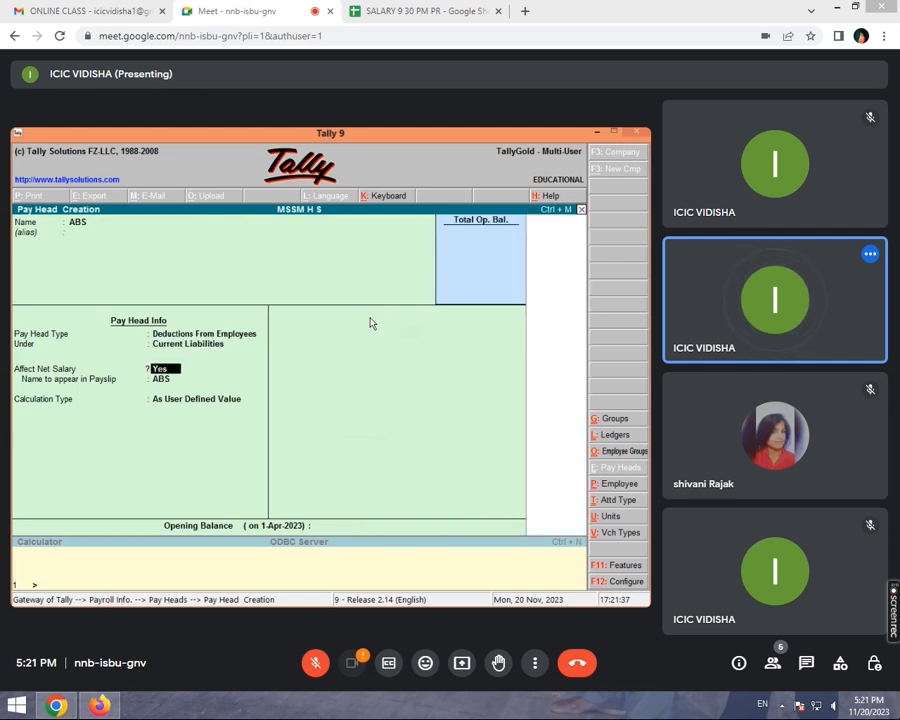
{"action": "key", "text": "Return"}
{"action": "key", "text": "Return"}
{"action": "key", "text": "Return"}
{"action": "key", "text": "Return"}
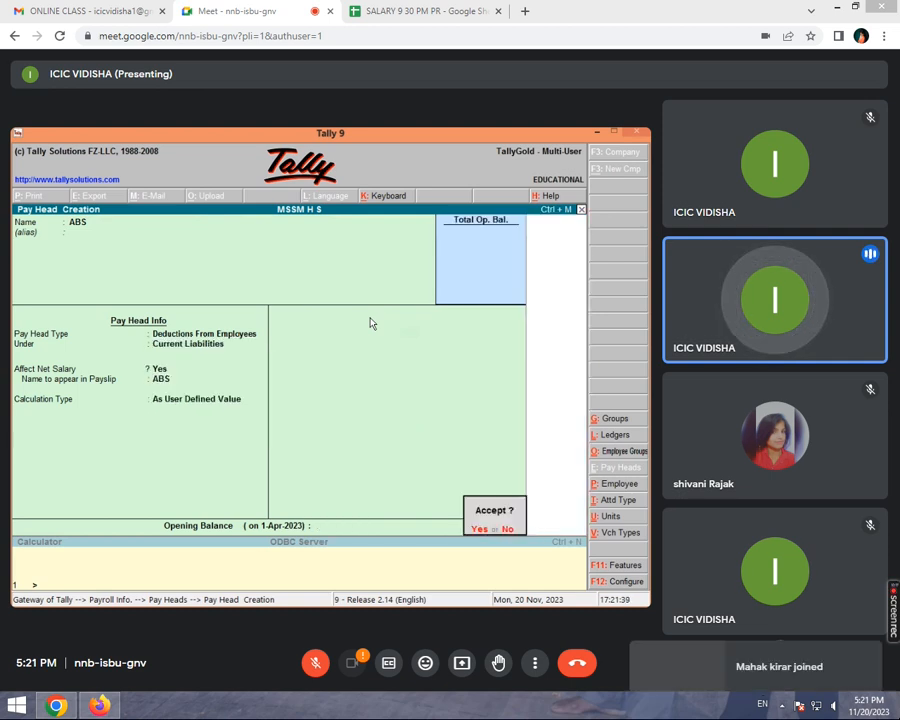
{"action": "key", "text": "Return"}
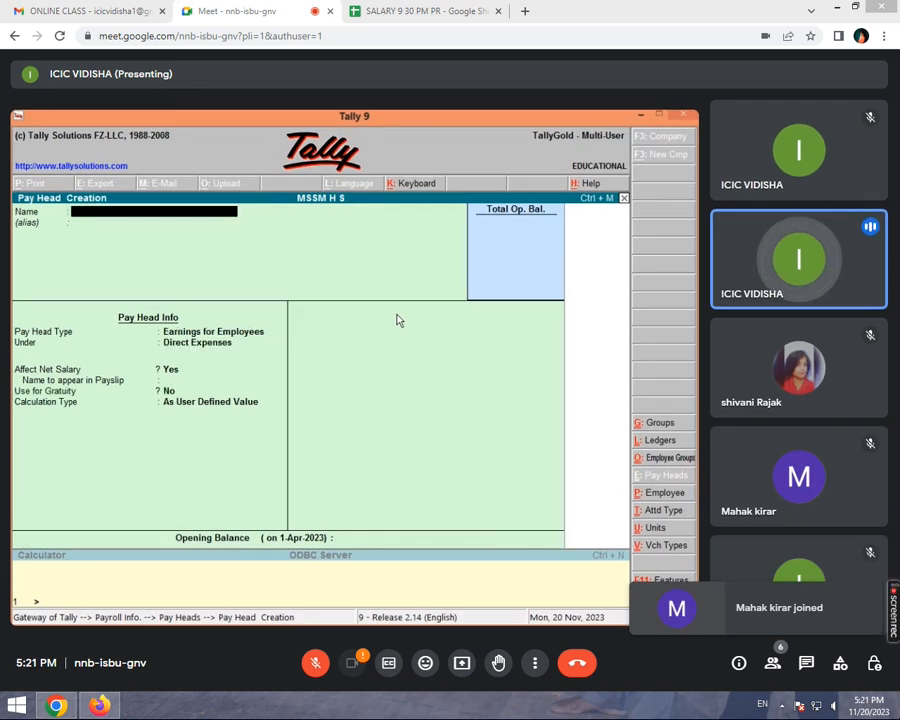
Name another pay head LEAVE and set its type to Deductions from Employees
{"action": "type", "text": "LEA"}
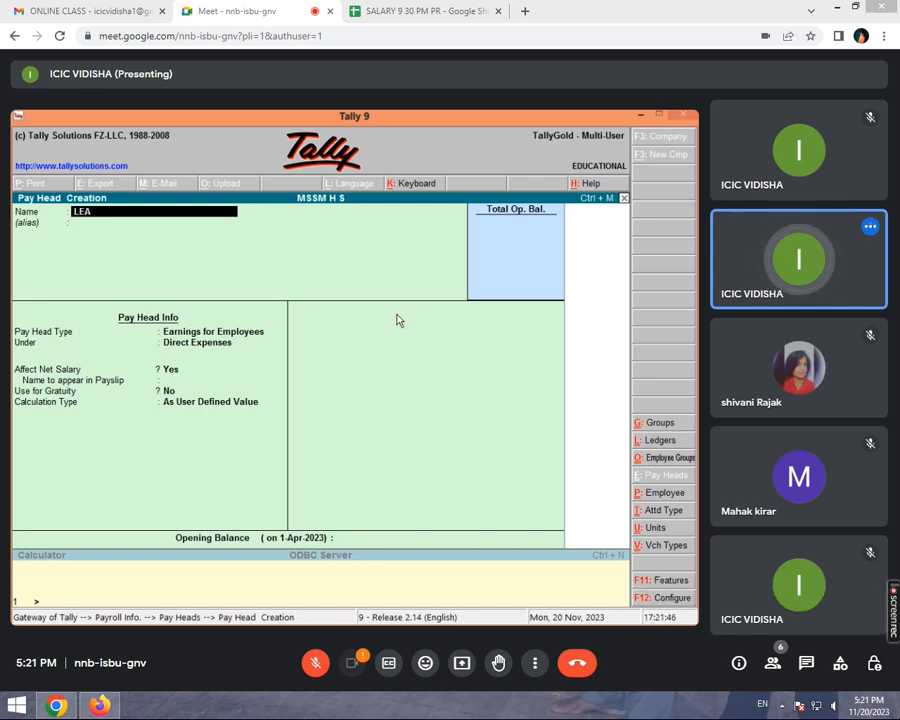
{"action": "type", "text": "VE"}
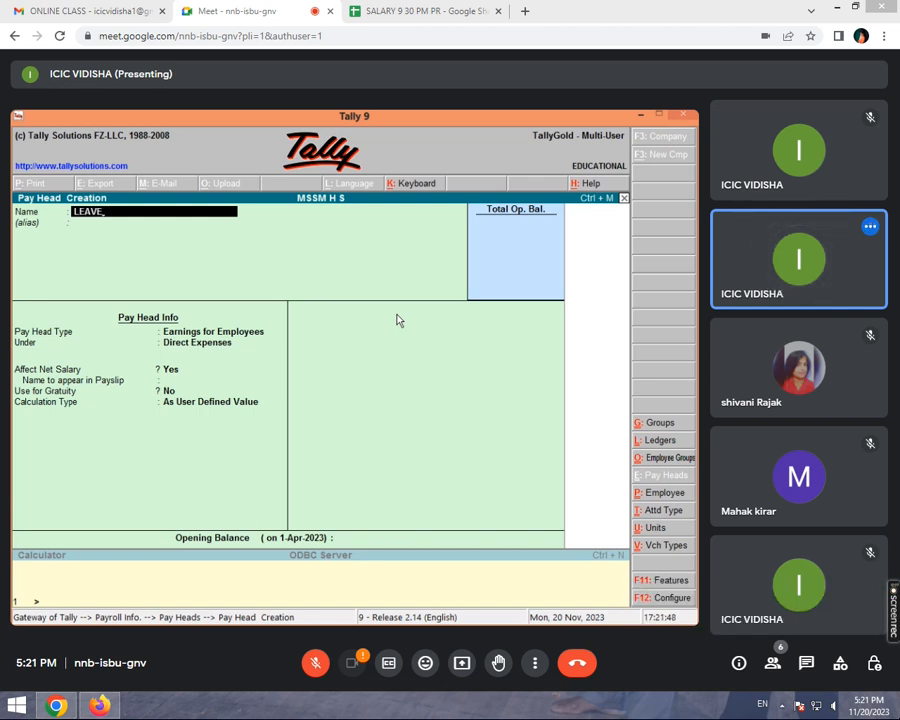
{"action": "key", "text": "Return"}
{"action": "key", "text": "Return"}
{"action": "key", "text": "Up"}
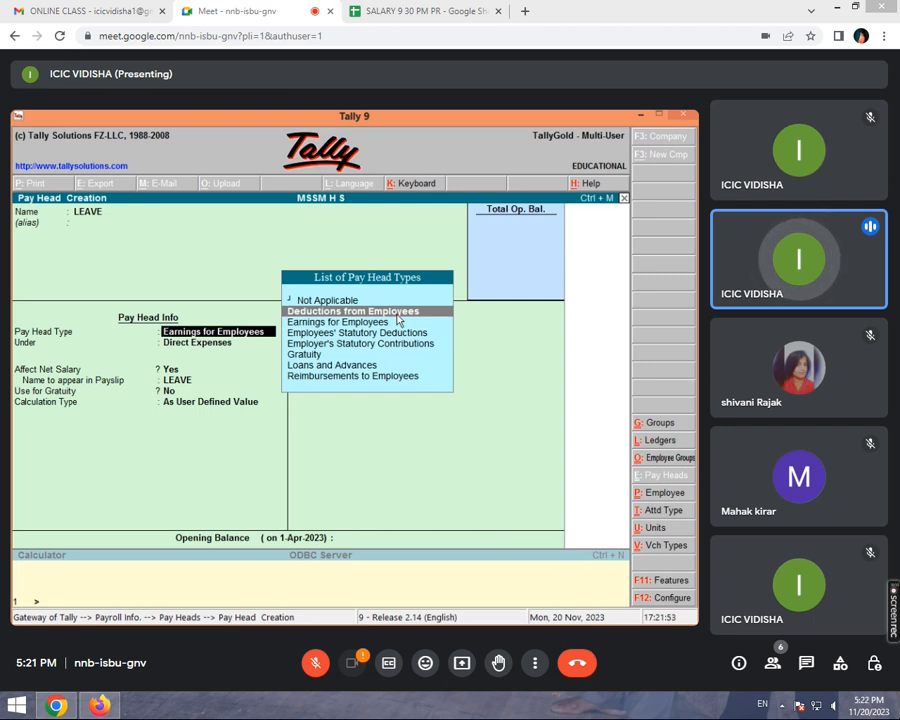
{"action": "key", "text": "Return"}
Place the LEAVE pay head under Current Liabilities, accept it with the remaining defaults, and return to Payroll Info
{"action": "key", "text": "Down"}
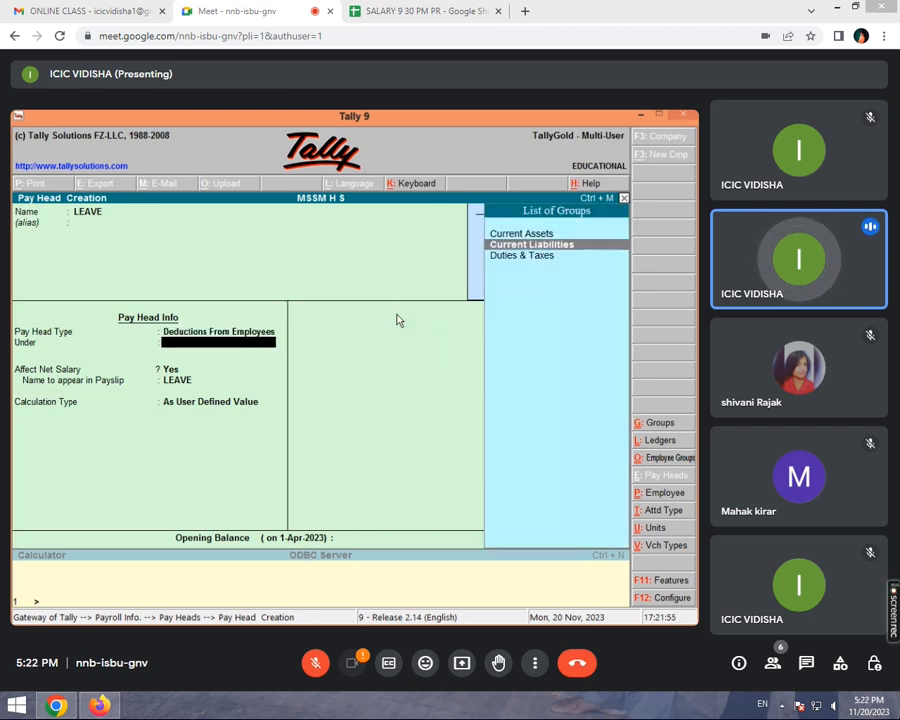
{"action": "key", "text": "Return"}
{"action": "key", "text": "Return"}
{"action": "key", "text": "Return"}
{"action": "key", "text": "Return"}
{"action": "key", "text": "Return"}
{"action": "key", "text": "Return"}
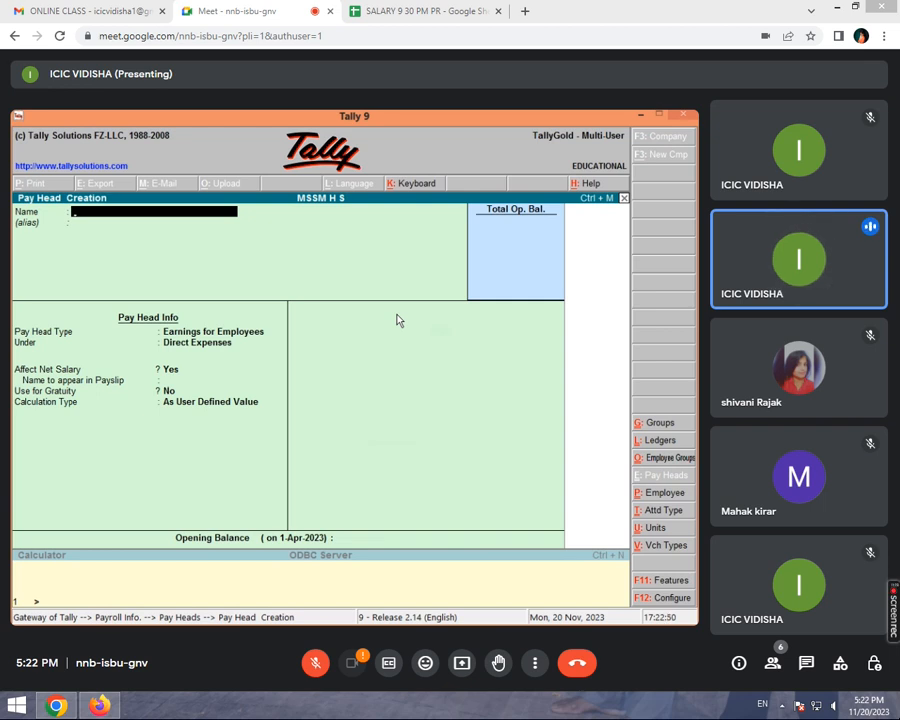
{"action": "key", "text": "Escape"}
{"action": "key", "text": "y"}
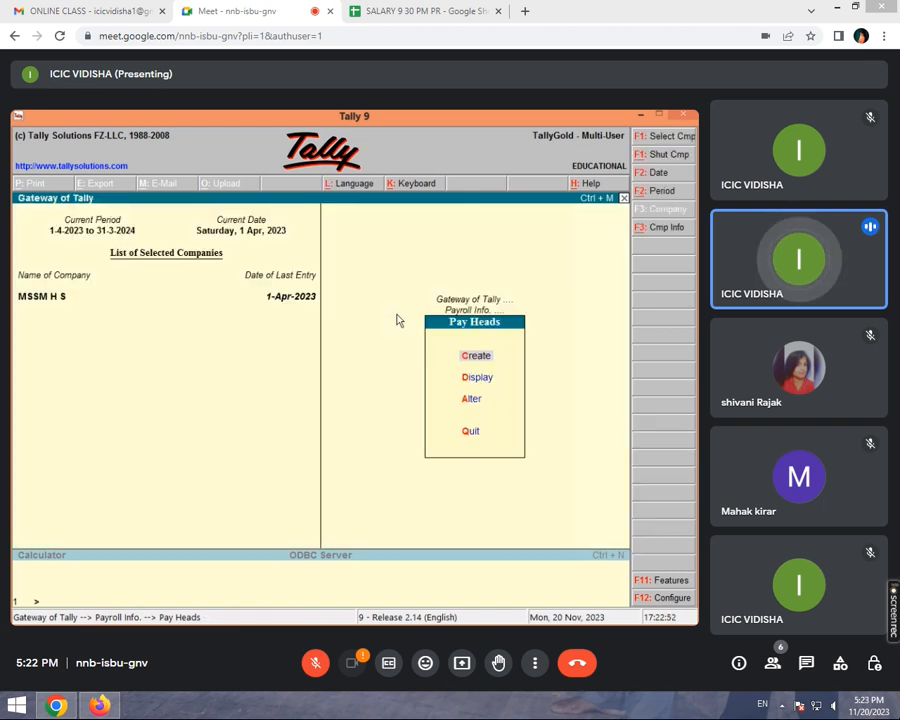
{"action": "key", "text": "Escape"}
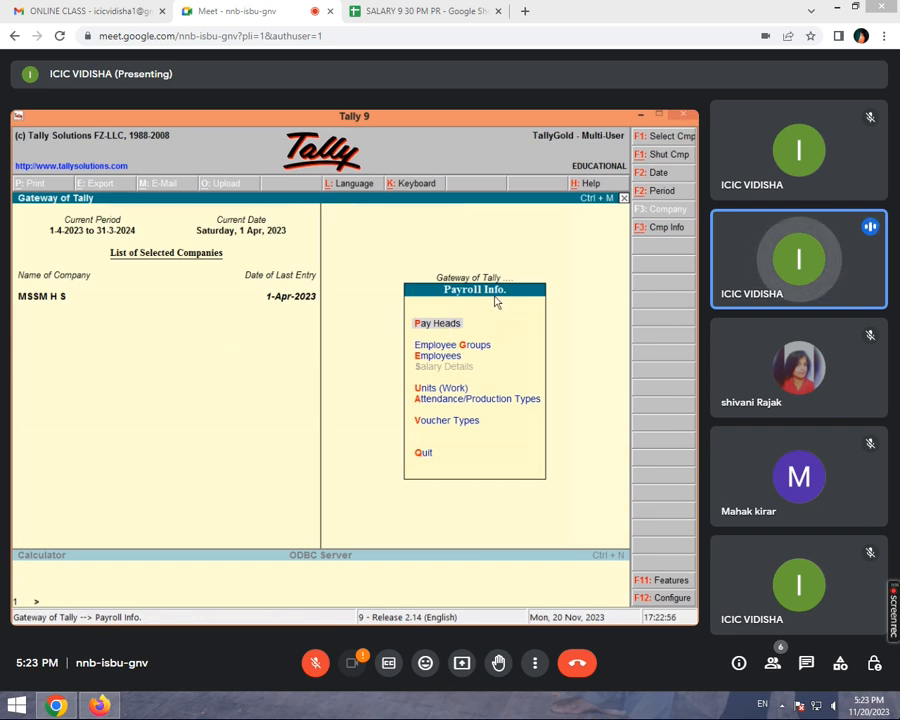
Start creating a single employee, enter the employee's name, and place the employee under the MATH group
{"action": "key", "text": "Down"}
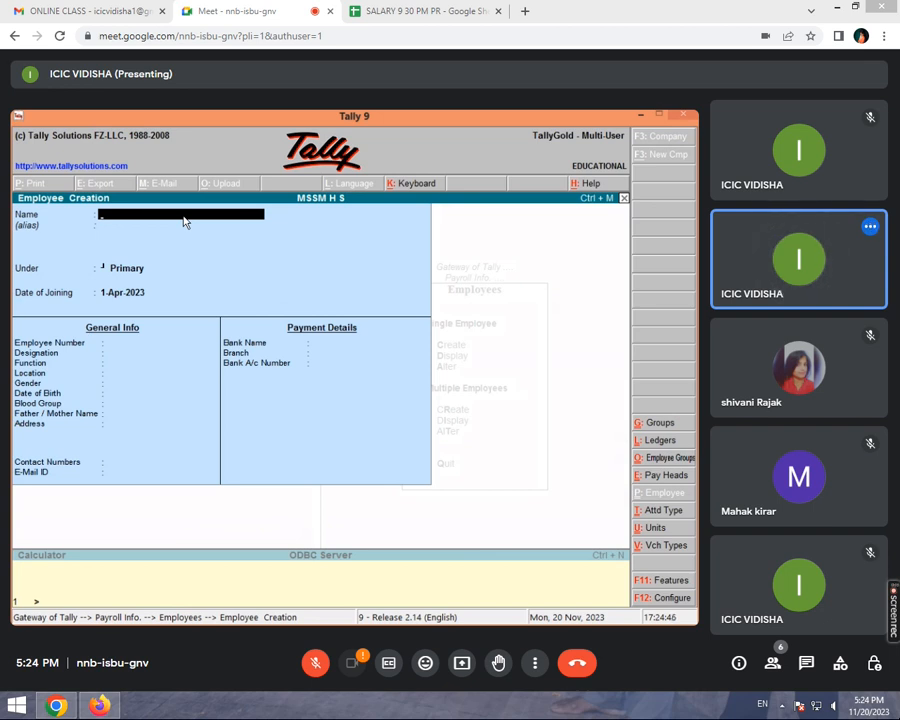
{"action": "type", "text": "MOHAN"}
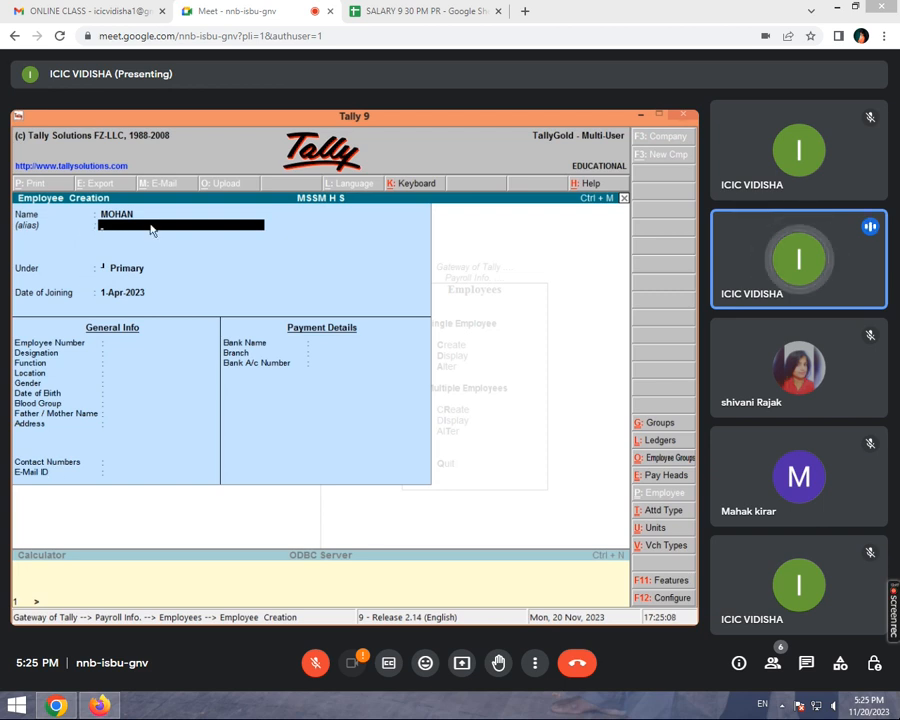
{"action": "key", "text": "Return"}
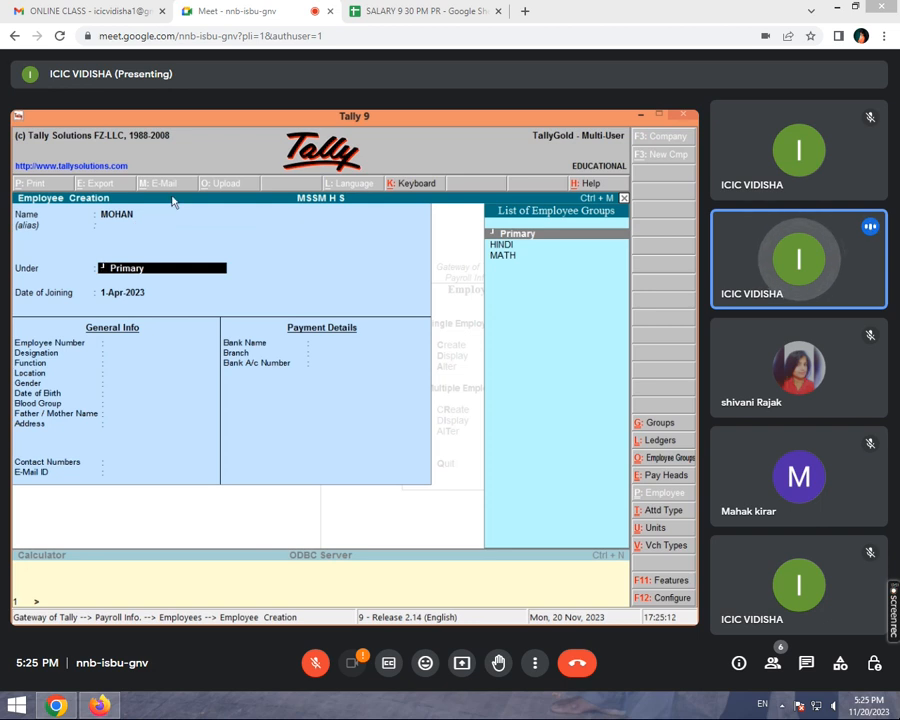
{"action": "left_click", "coordinate": [518, 259]}
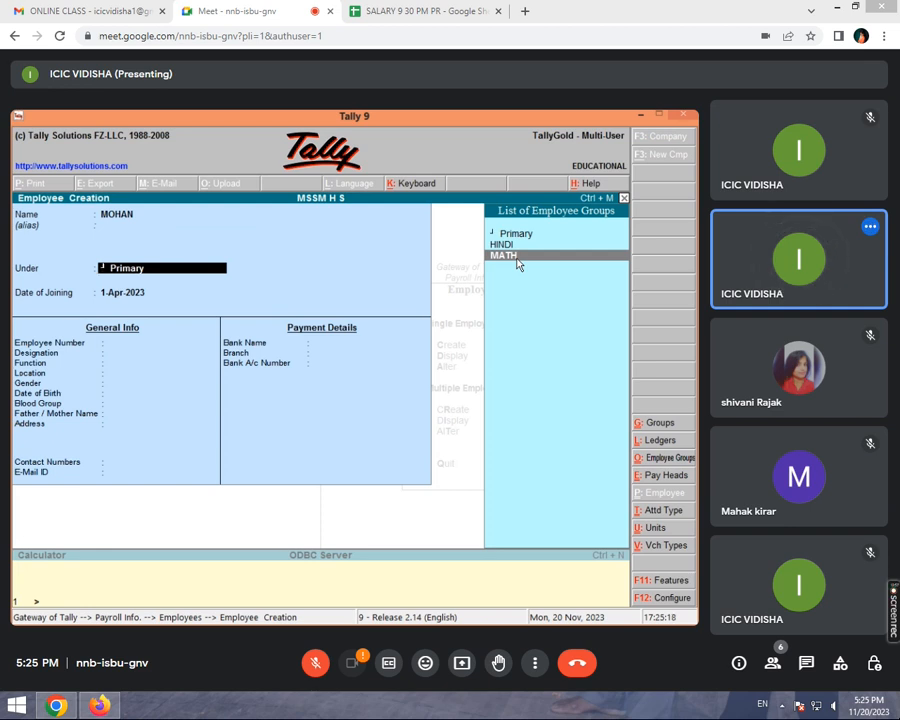
{"action": "key", "text": "Return"}
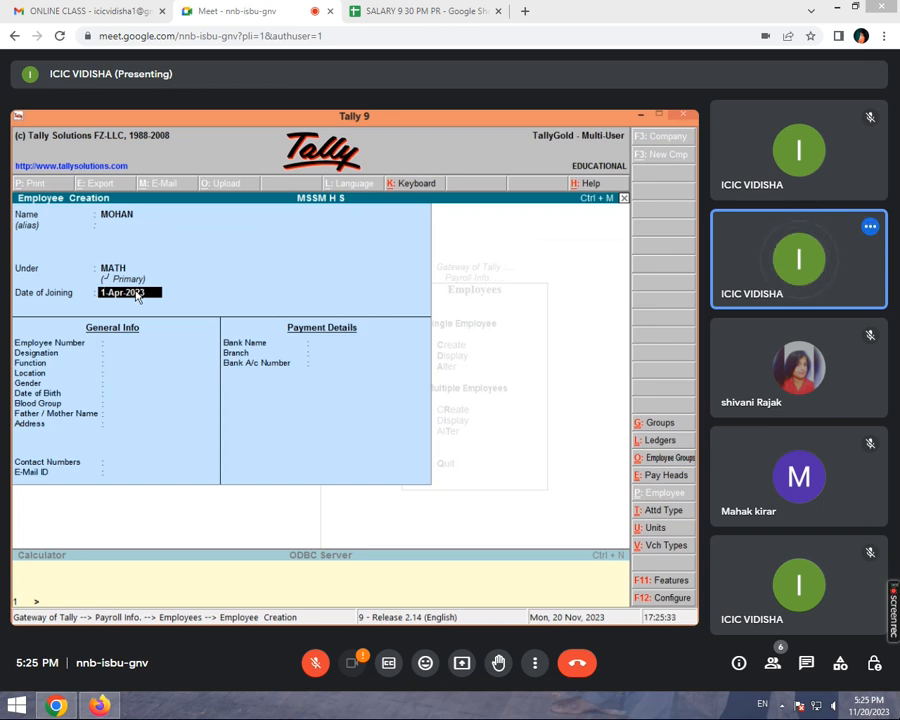
Keep the default joining date, leave the general info and payment details blank, and accept the MATH employee
{"action": "key", "text": "Return"}
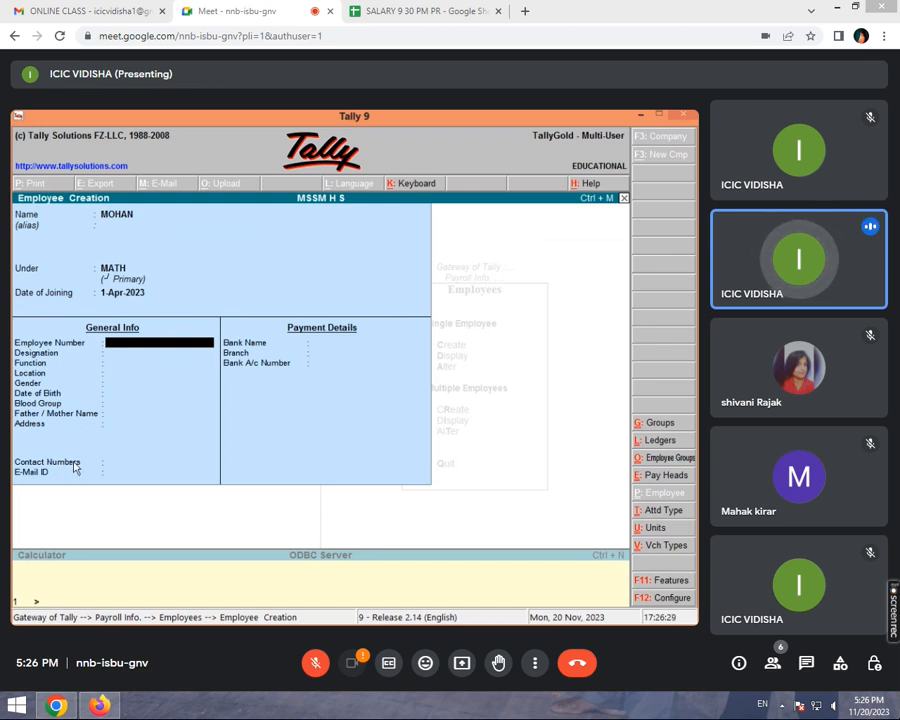
{"action": "left_click", "coordinate": [300, 343]}
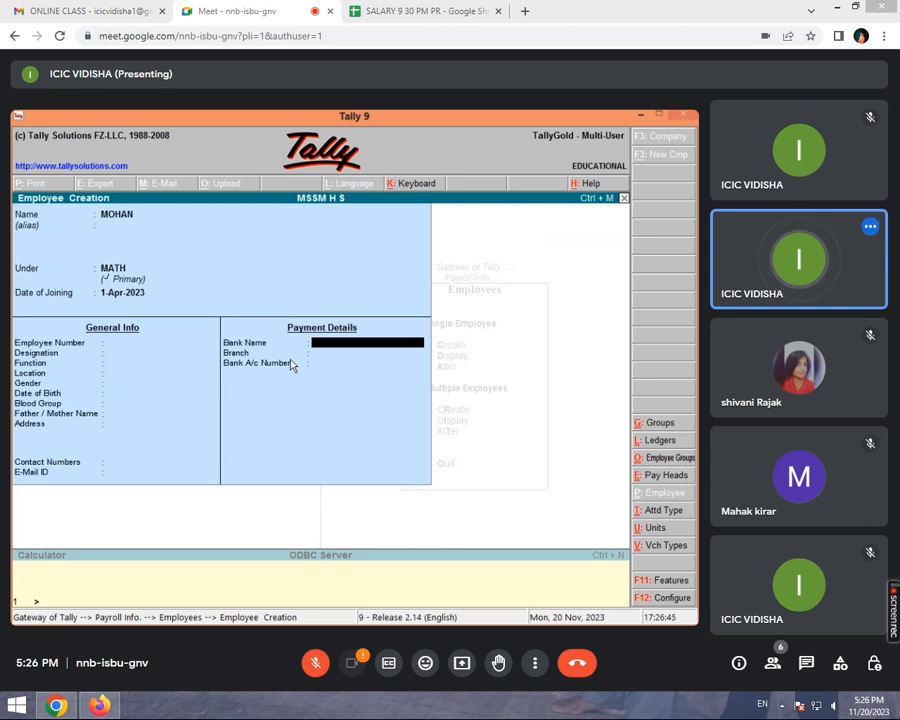
{"action": "key", "text": "Return"}
{"action": "key", "text": "Return"}
{"action": "key", "text": "Return"}
{"action": "key", "text": "Return"}
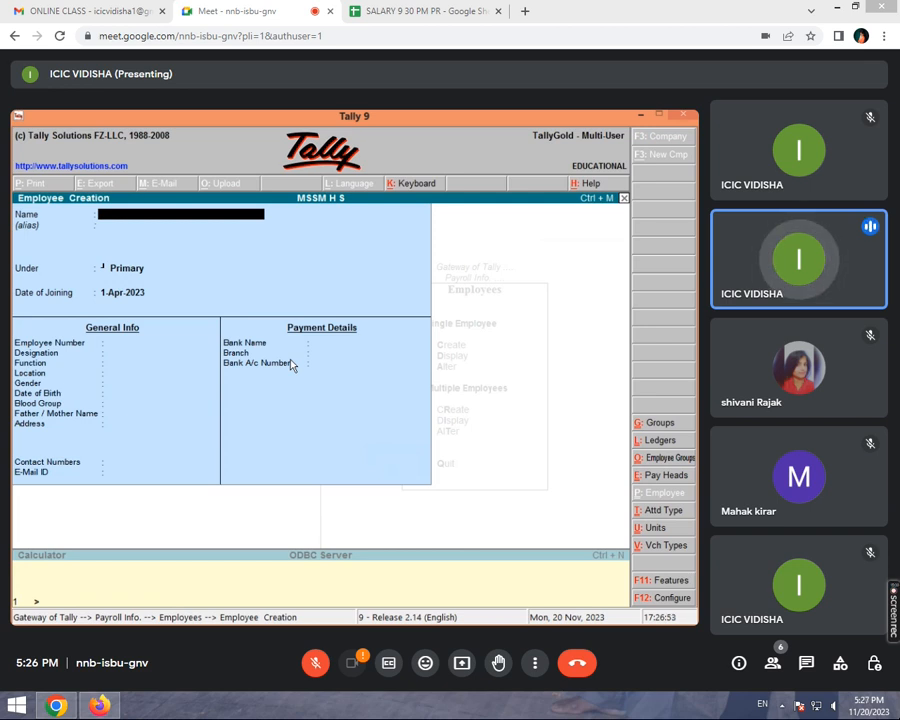
Enter the second employee's name and place the employee under the HINDI group
{"action": "type", "text": "R"}
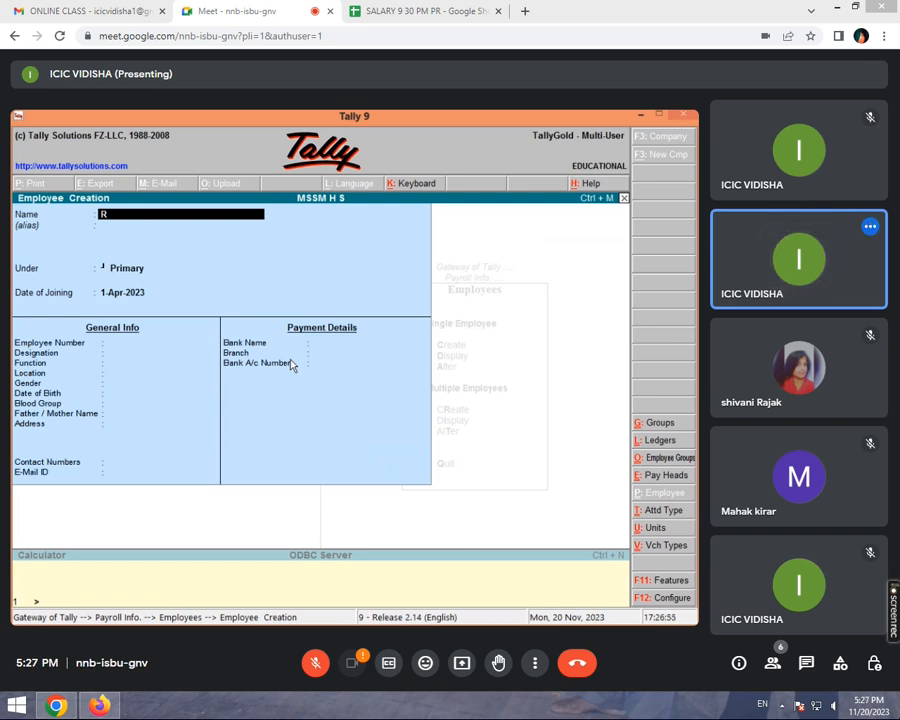
{"action": "type", "text": "OHIT"}
{"action": "key", "text": "Return"}
{"action": "key", "text": "Down"}
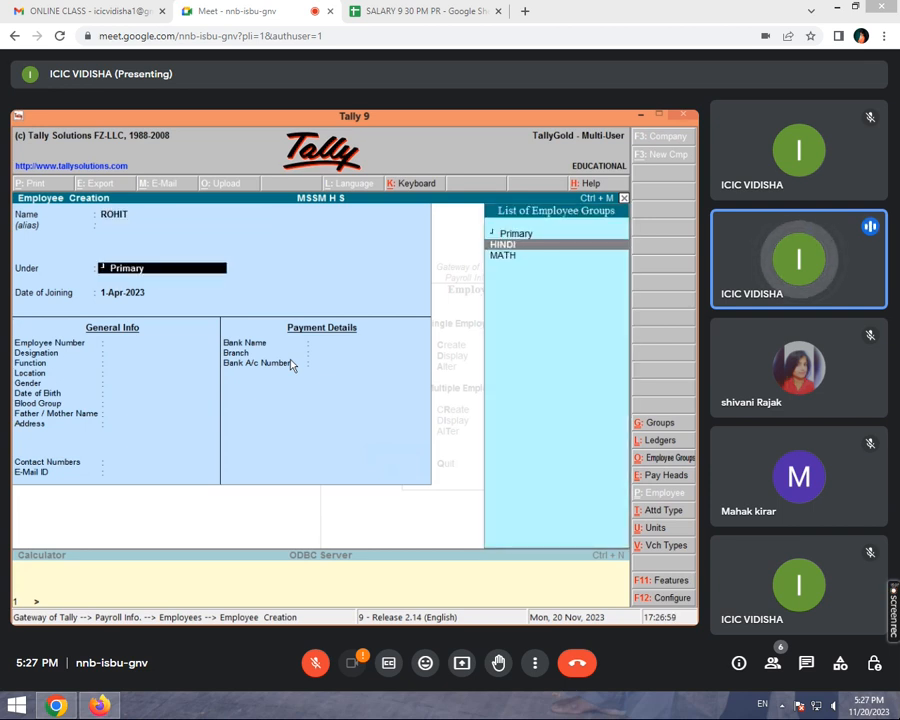
{"action": "key", "text": "Return"}
Accept the HINDI employee with the default joining date and blank details, and return to the Gateway of Tally
{"action": "key", "text": "Return"}
{"action": "key", "text": "Return"}
{"action": "key", "text": "Return"}
{"action": "key", "text": "Return"}
{"action": "key", "text": "Return"}
{"action": "key", "text": "Return"}
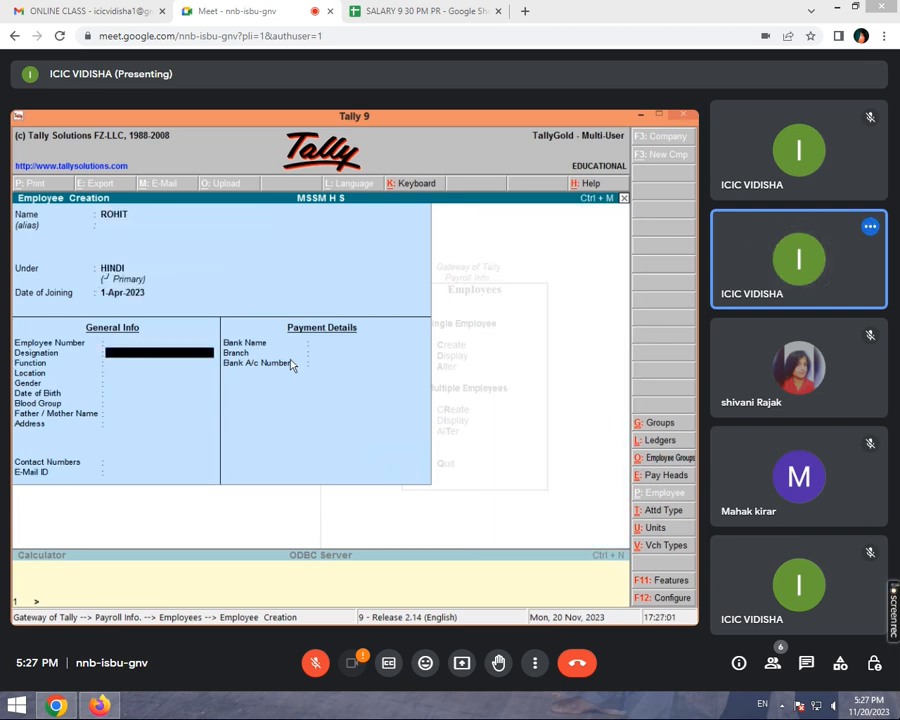
{"action": "key", "text": "Return"}
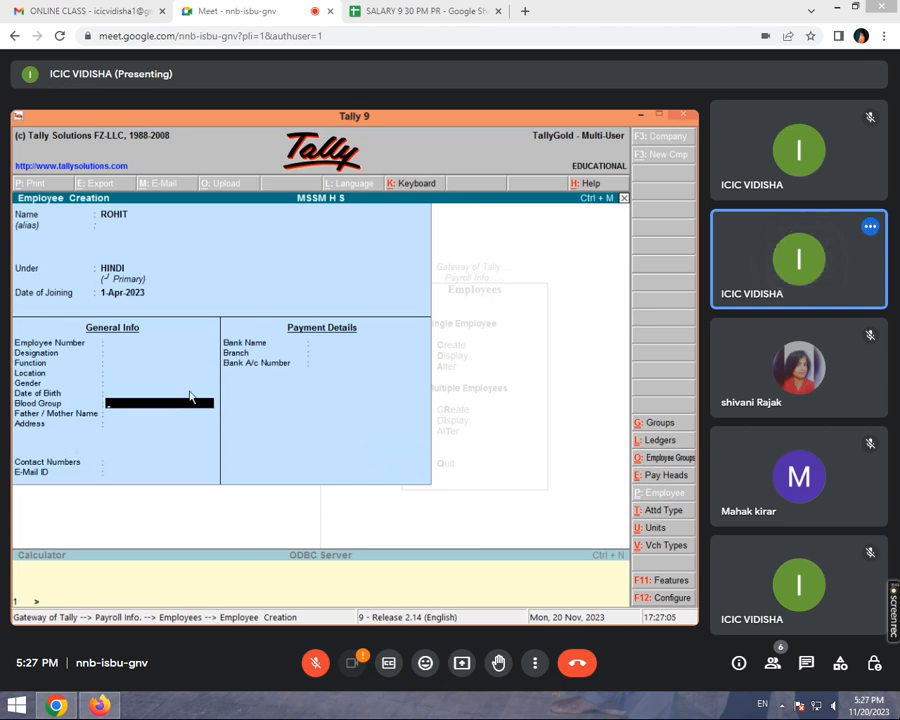
{"action": "key", "text": "Return"}
{"action": "key", "text": "Return"}
{"action": "key", "text": "Return"}
{"action": "key", "text": "Return"}
{"action": "key", "text": "Return"}
{"action": "key", "text": "Return"}
{"action": "key", "text": "Return"}
{"action": "key", "text": "Return"}
{"action": "key", "text": "Return"}
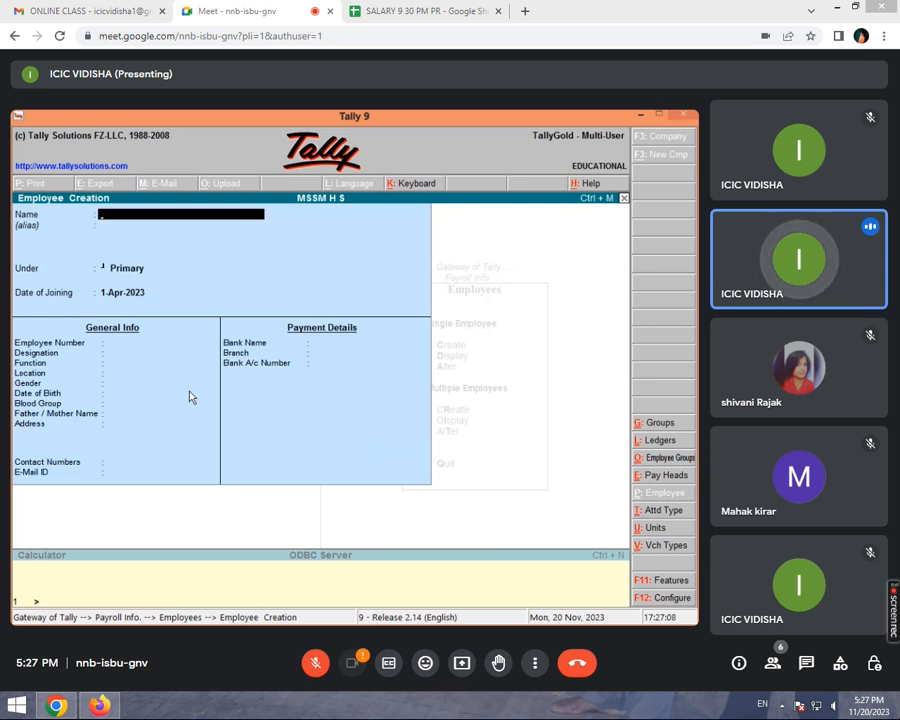
{"action": "key", "text": "Escape"}
{"action": "key", "text": "Escape"}
{"action": "key", "text": "Escape"}
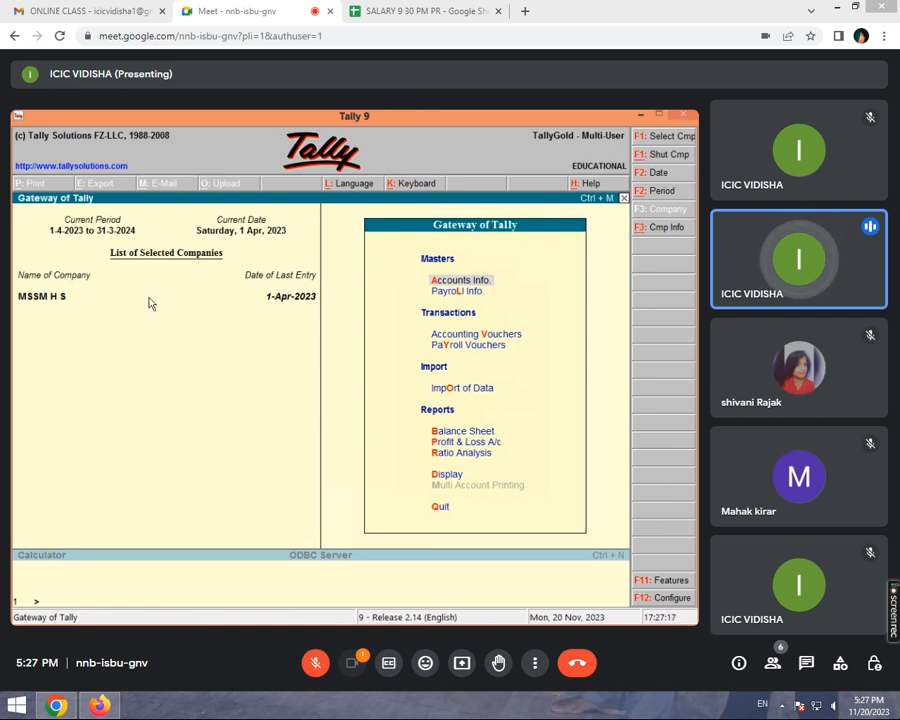
Start a payroll voucher with Cash as the account and add the MATH group employee
{"action": "left_click", "coordinate": [491, 349]}
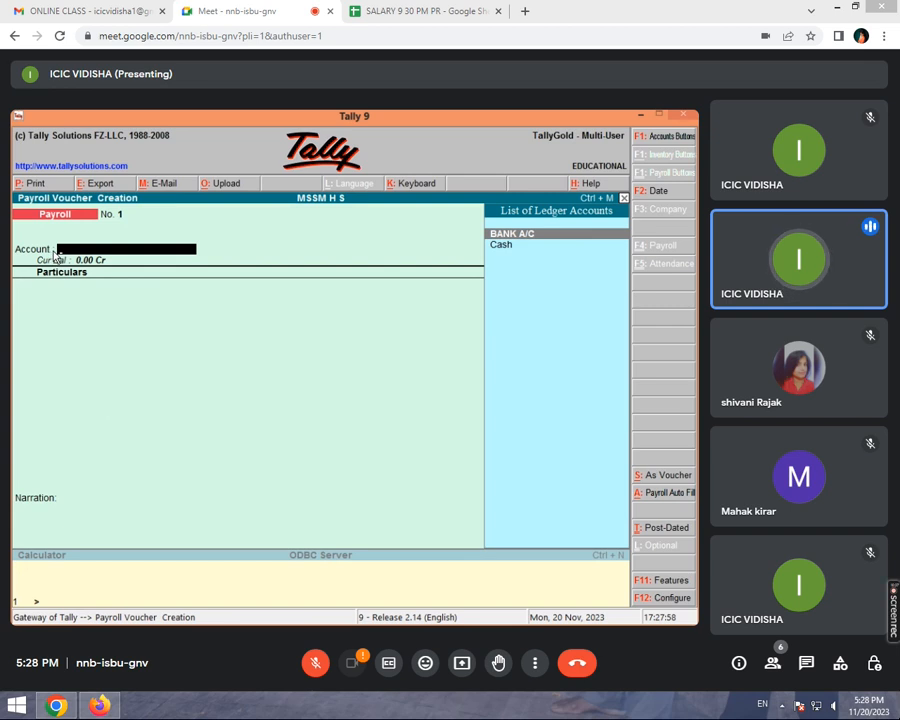
{"action": "left_click", "coordinate": [511, 252]}
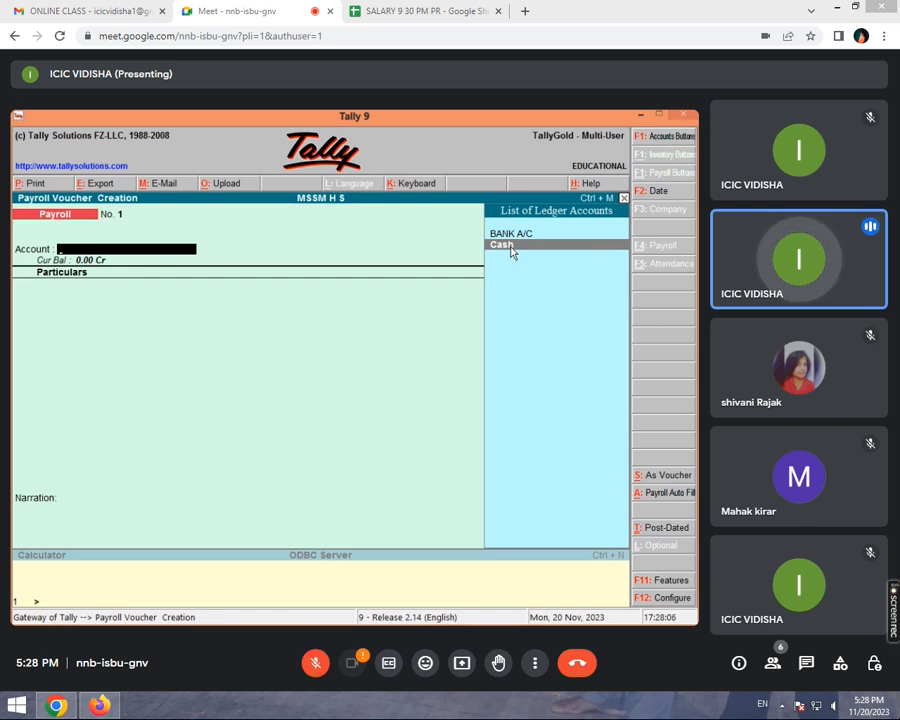
{"action": "key", "text": "Return"}
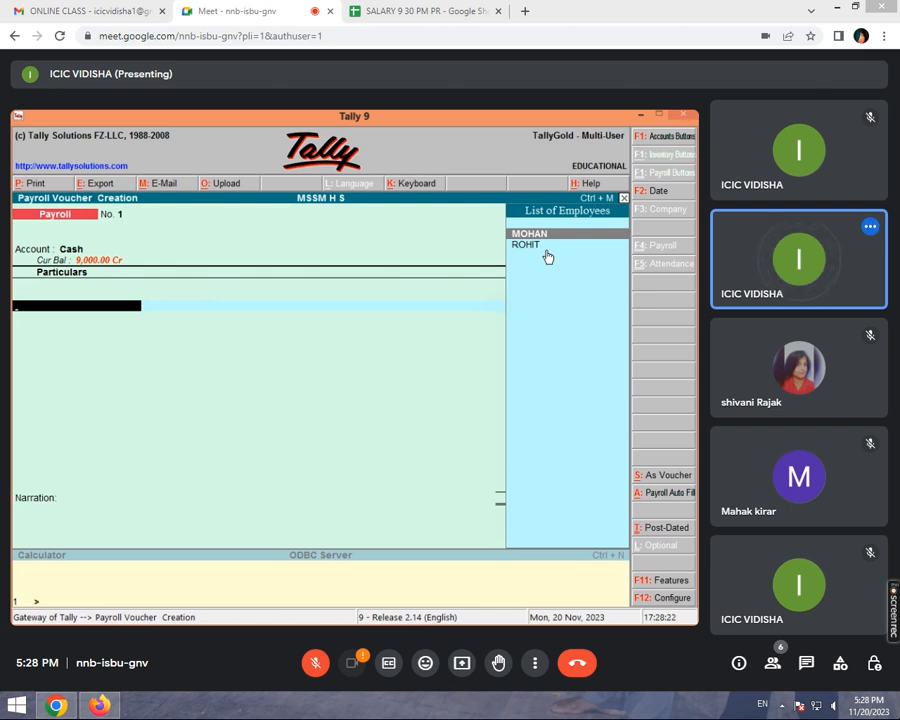
{"action": "key", "text": "Return"}
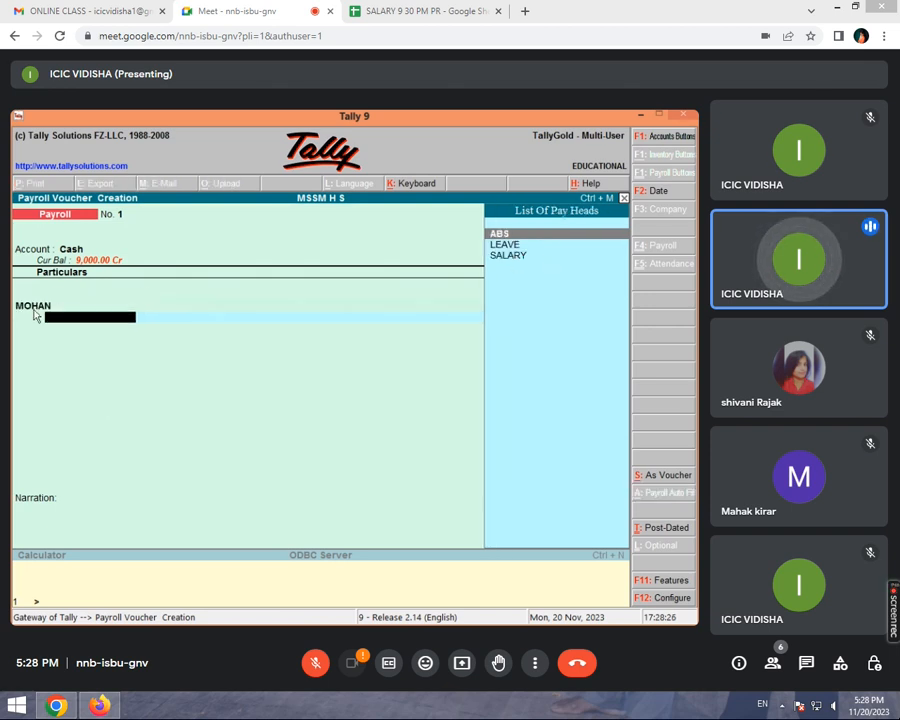
Add the SALARY pay head for the first employee with a debit amount of 5000
{"action": "left_click", "coordinate": [512, 254]}
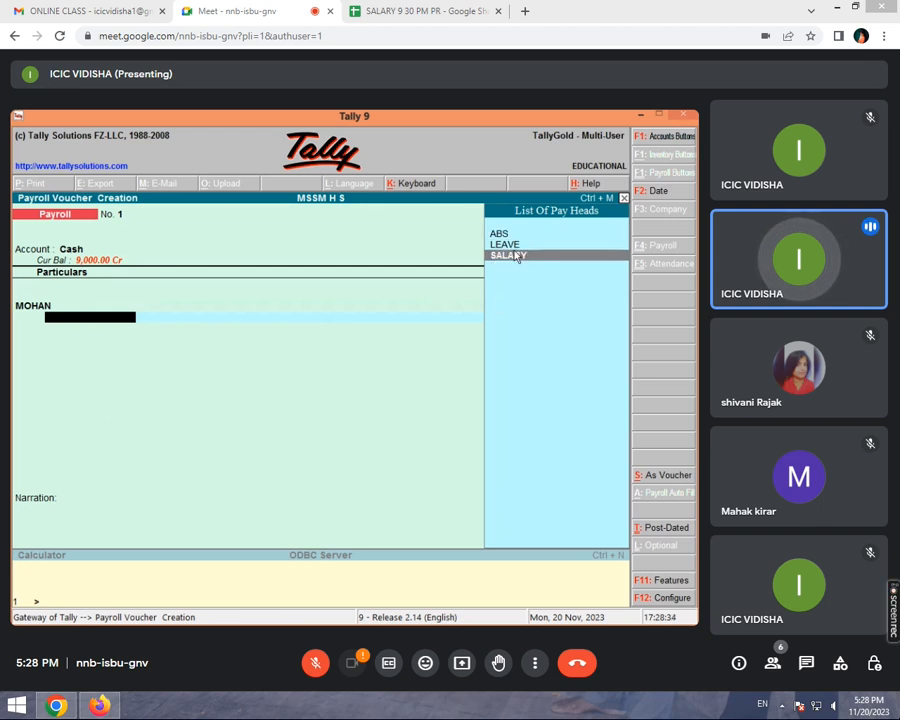
{"action": "key", "text": "Return"}
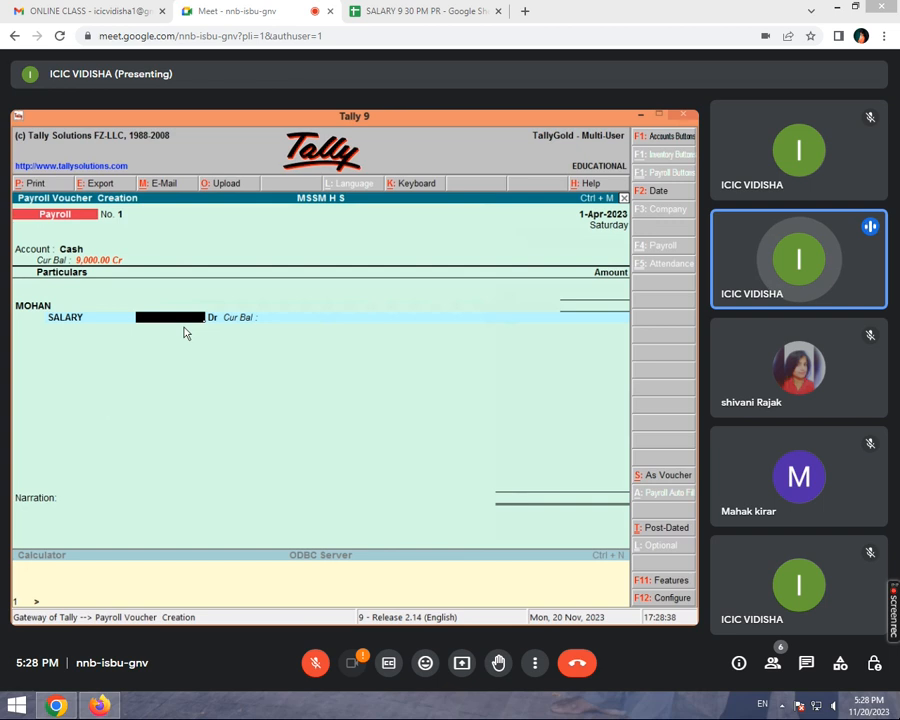
{"action": "type", "text": "5000"}
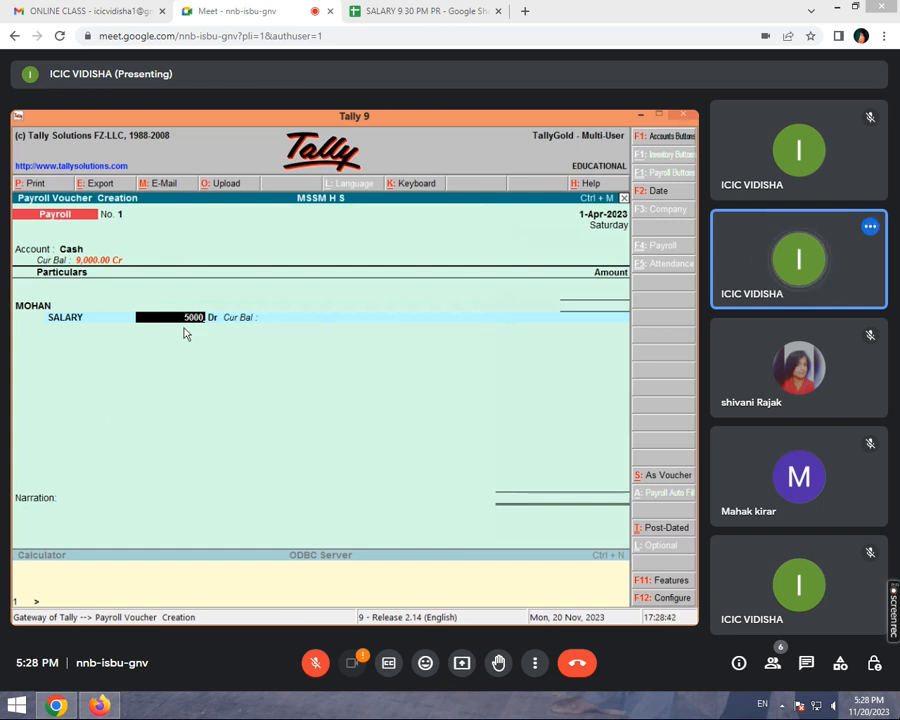
{"action": "key", "text": "Return"}
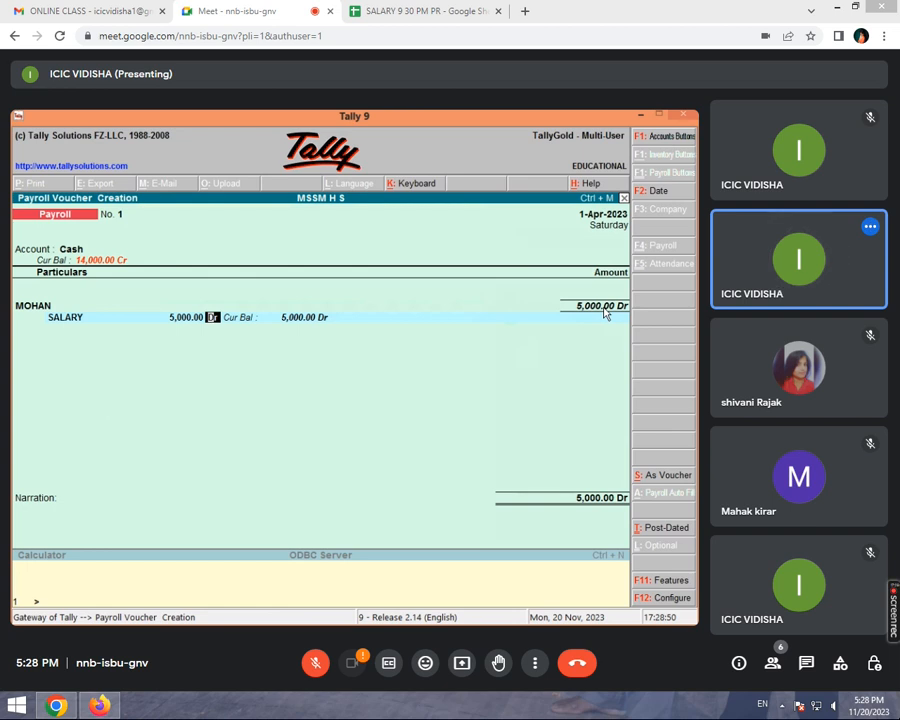
{"action": "key", "text": "Return"}
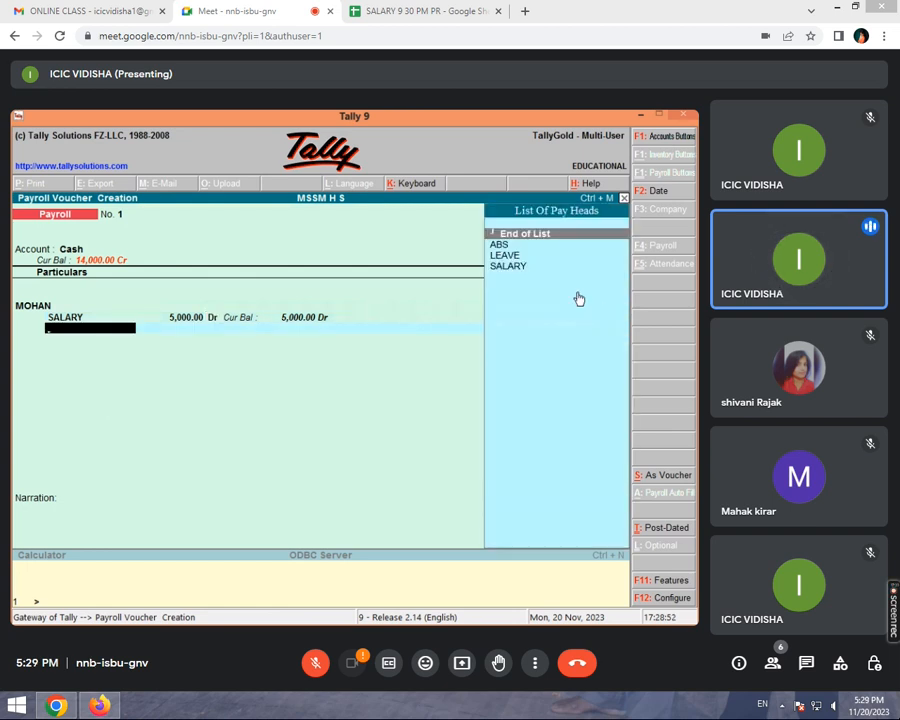
Add the LEAVE pay head for the first employee with a credit amount of 100
{"action": "left_click", "coordinate": [506, 255]}
{"action": "key", "text": "Return"}
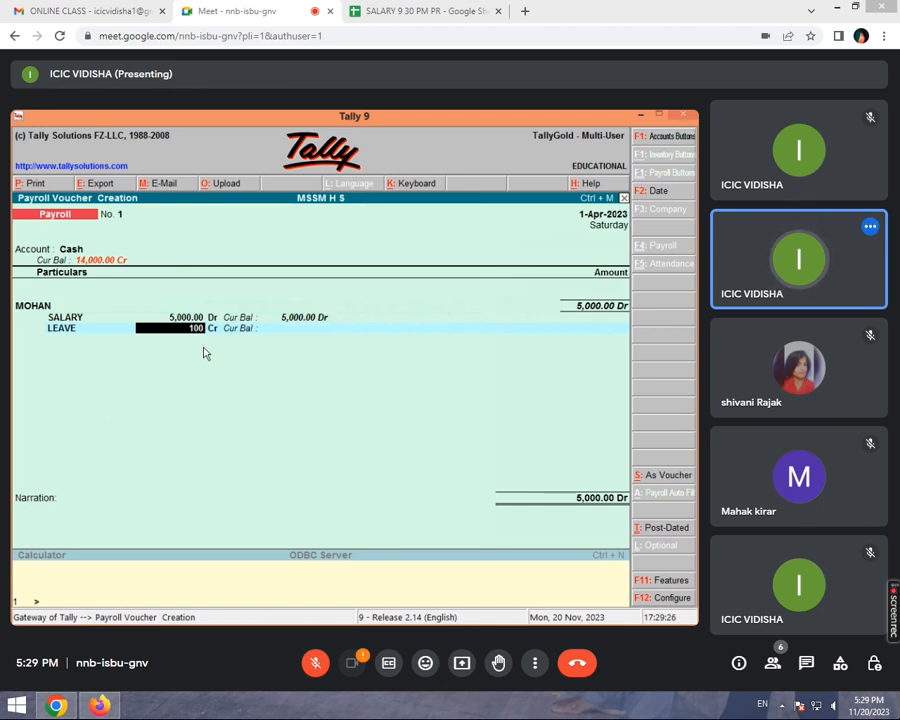
{"action": "key", "text": "Return"}
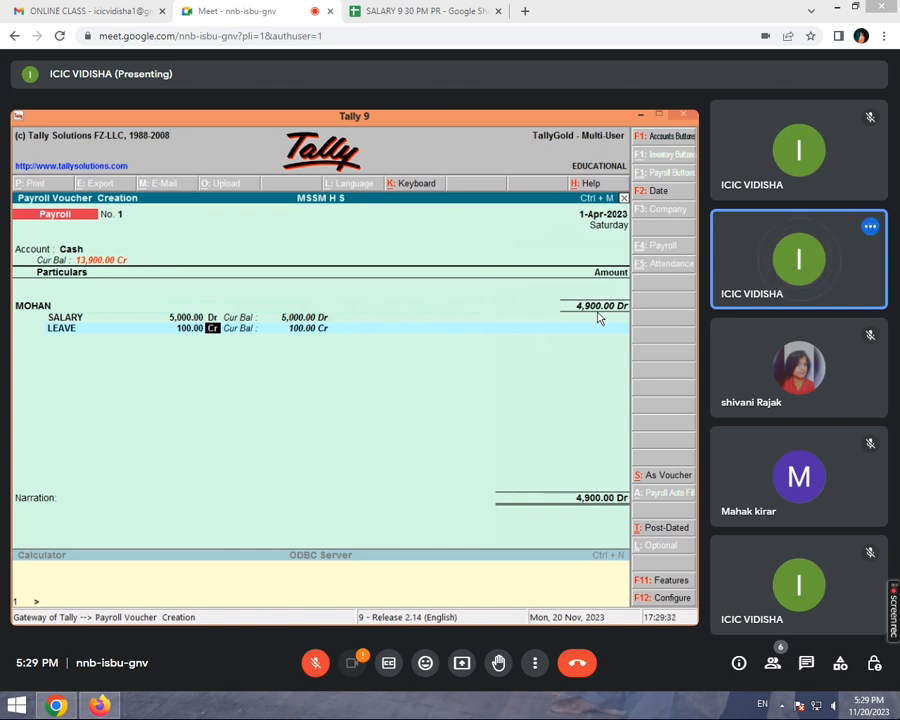
{"action": "key", "text": "Return"}
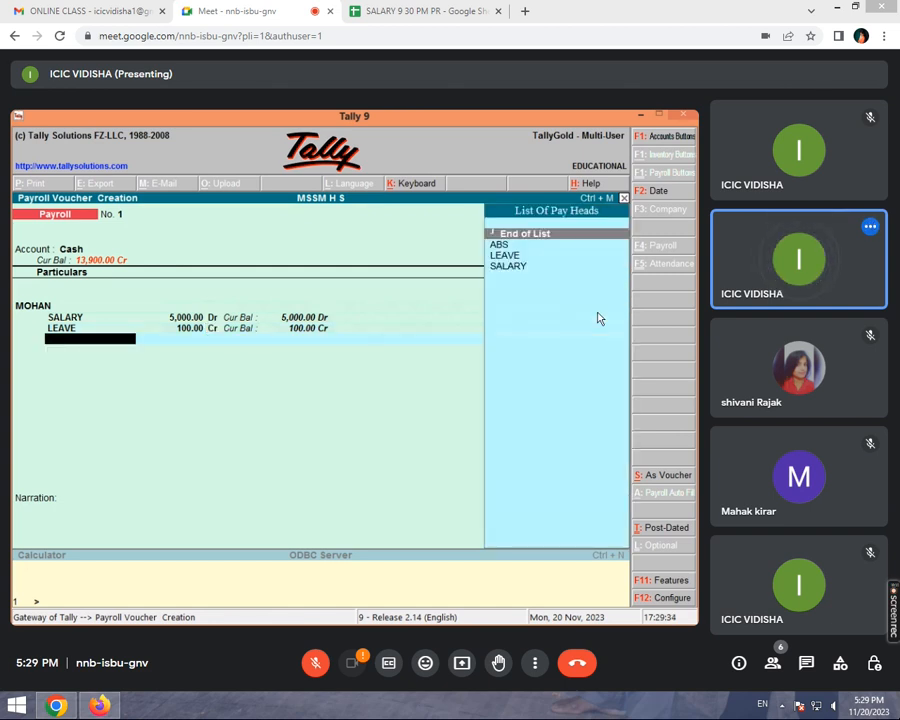
Add the ABS pay head with a credit amount of 300 and end the first employee's pay heads
{"action": "key", "text": "Down"}
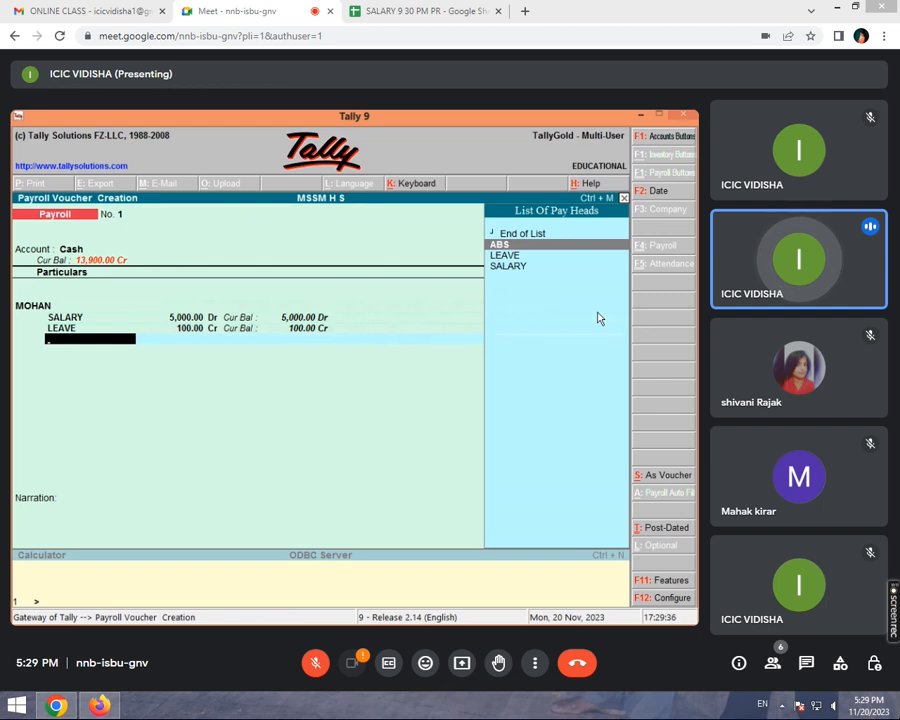
{"action": "key", "text": "Return"}
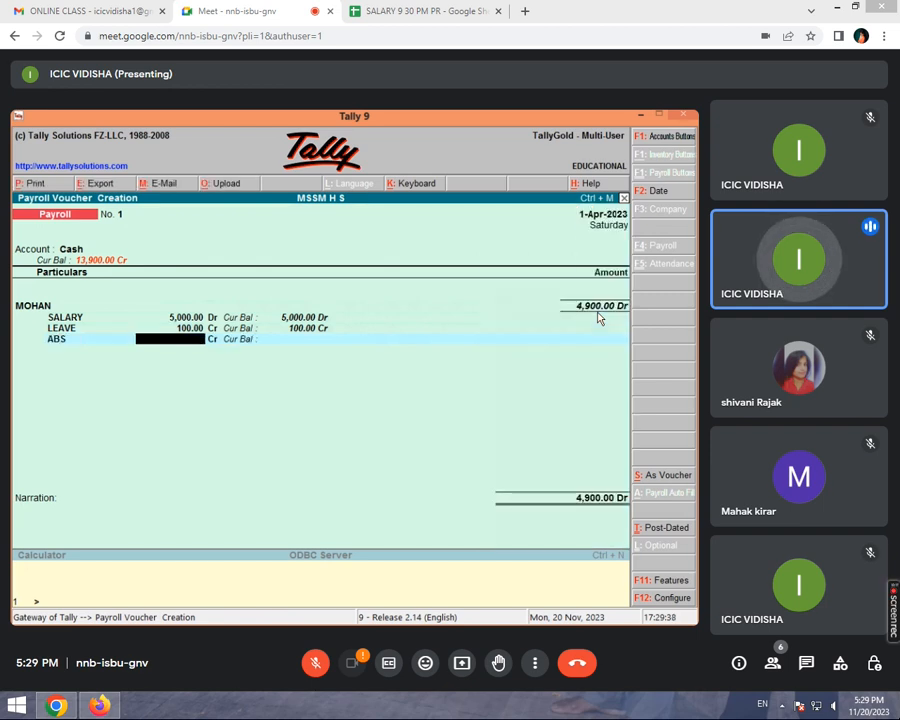
{"action": "type", "text": "300"}
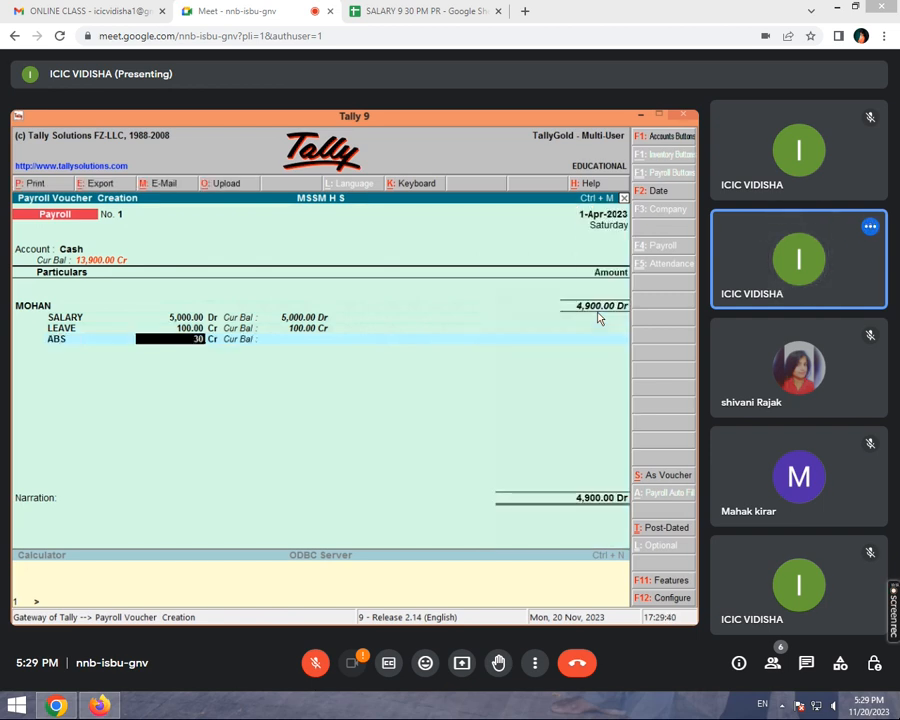
{"action": "key", "text": "Return"}
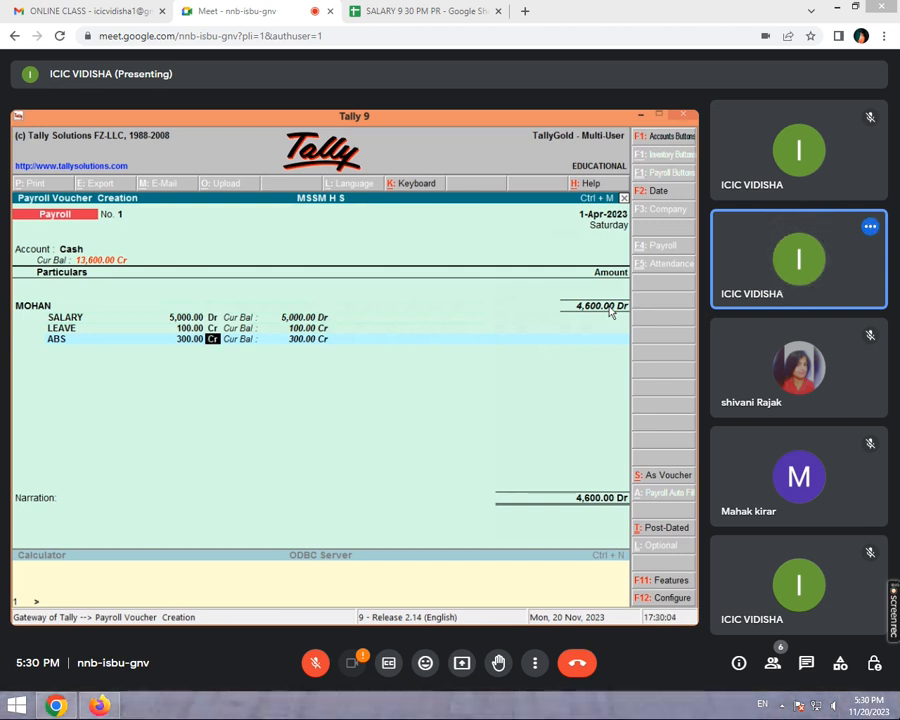
{"action": "key", "text": "Return"}
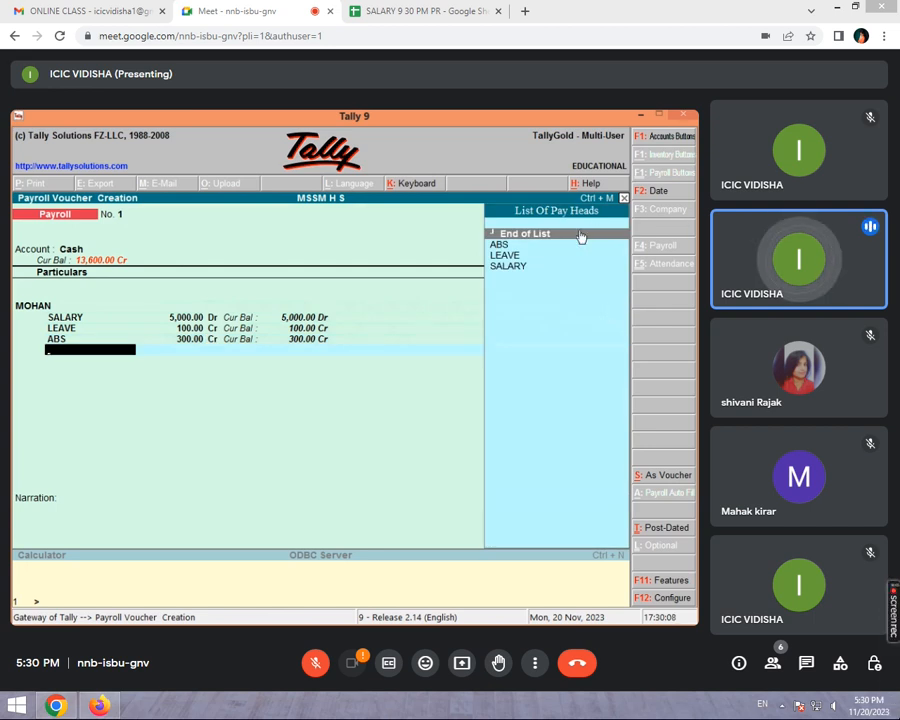
{"action": "left_click", "coordinate": [545, 236]}
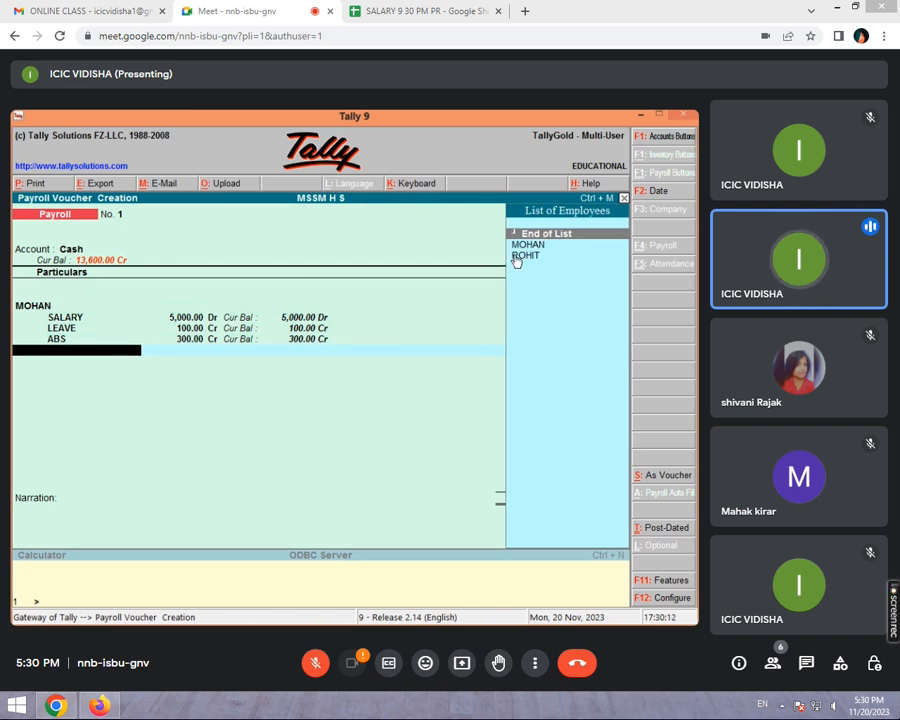
Add the HINDI group employee to the voucher with a SALARY debit amount of 6000
{"action": "left_click", "coordinate": [516, 257]}
{"action": "left_click", "coordinate": [527, 257]}
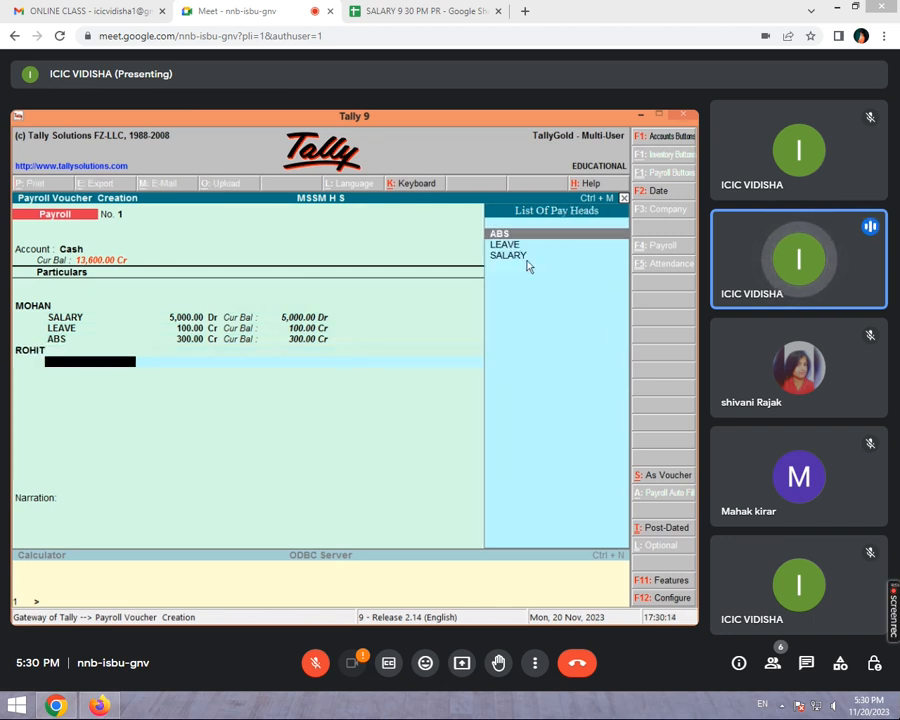
{"action": "left_click", "coordinate": [521, 256]}
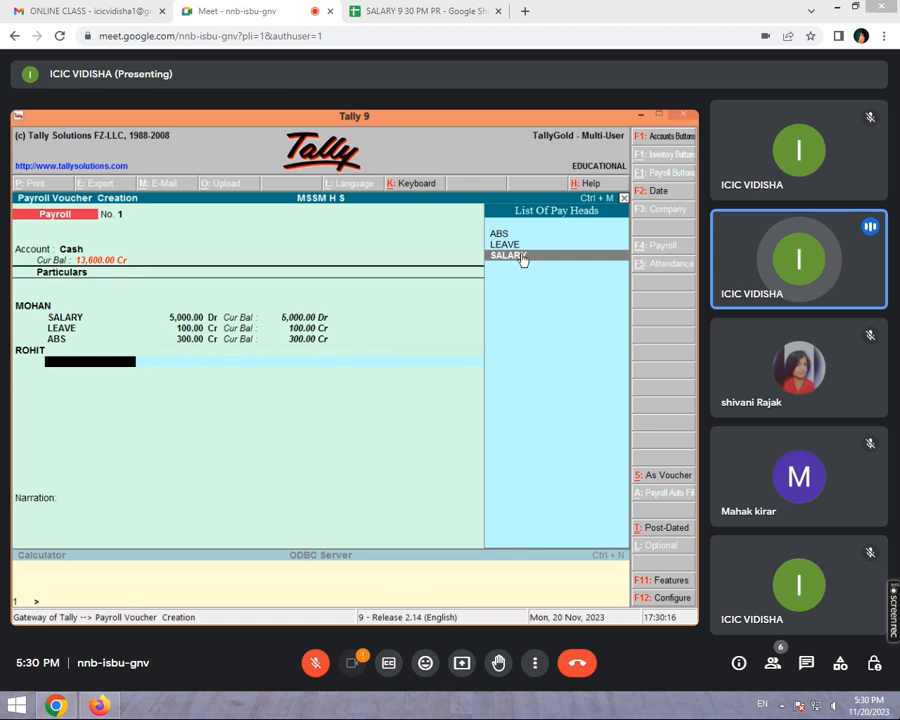
{"action": "left_click", "coordinate": [521, 256]}
{"action": "type", "text": "6,000"}
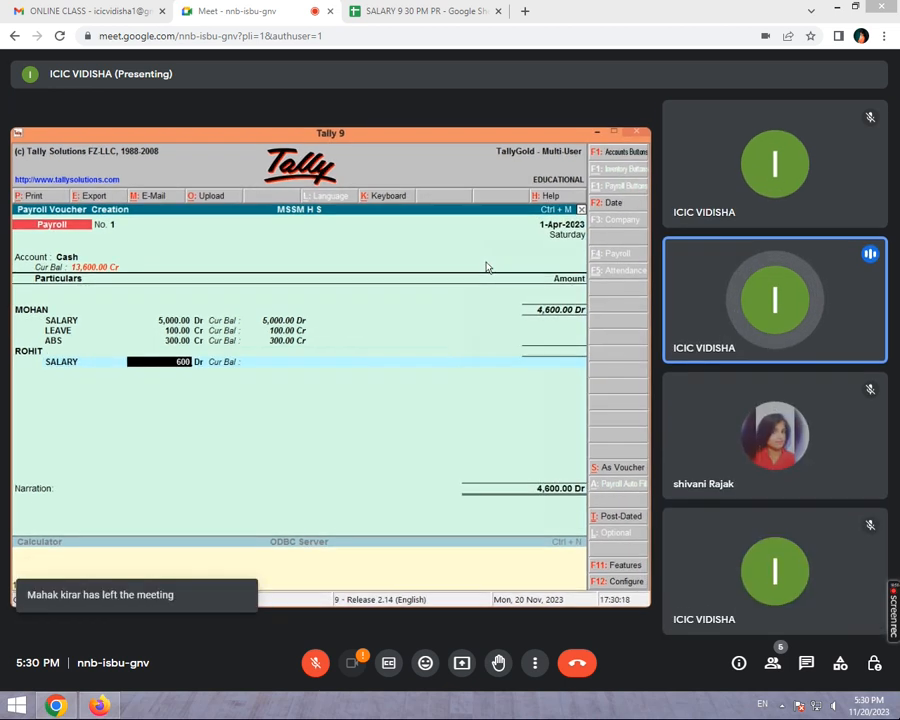
{"action": "key", "text": "Return"}
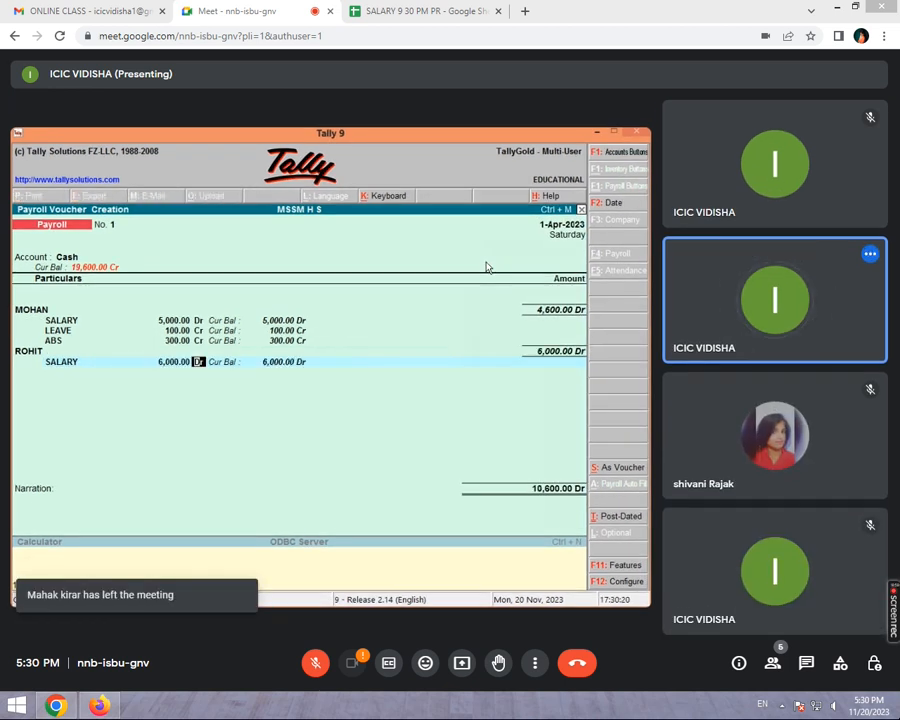
{"action": "key", "text": "Return"}
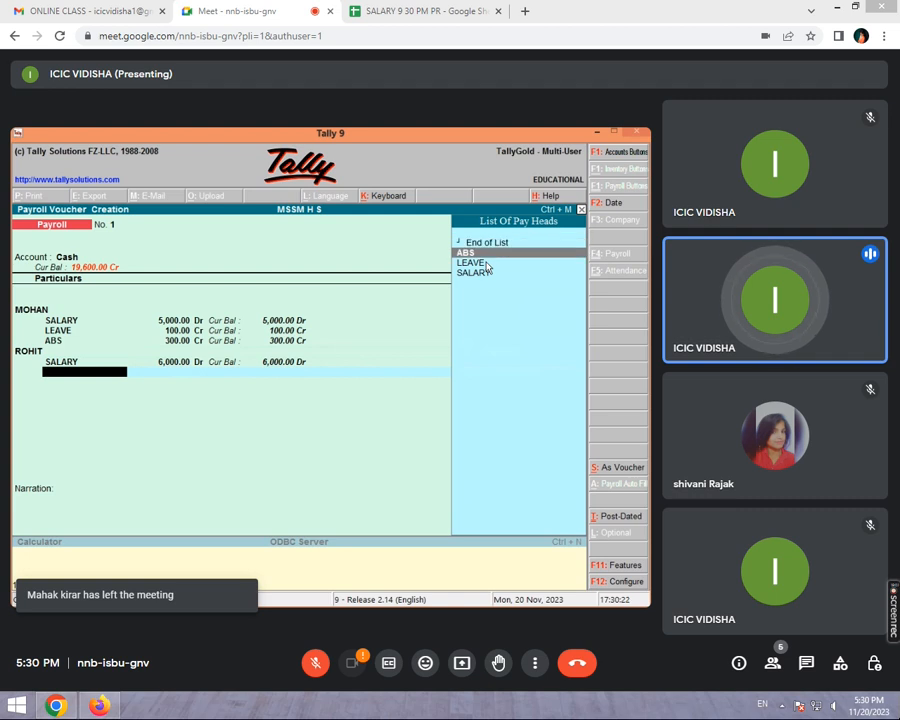
Add the ABS pay head with a credit amount of 200 for the second employee and end the pay head and employee entries
{"action": "type", "text": "a"}
{"action": "key", "text": "Return"}
{"action": "type", "text": "200"}
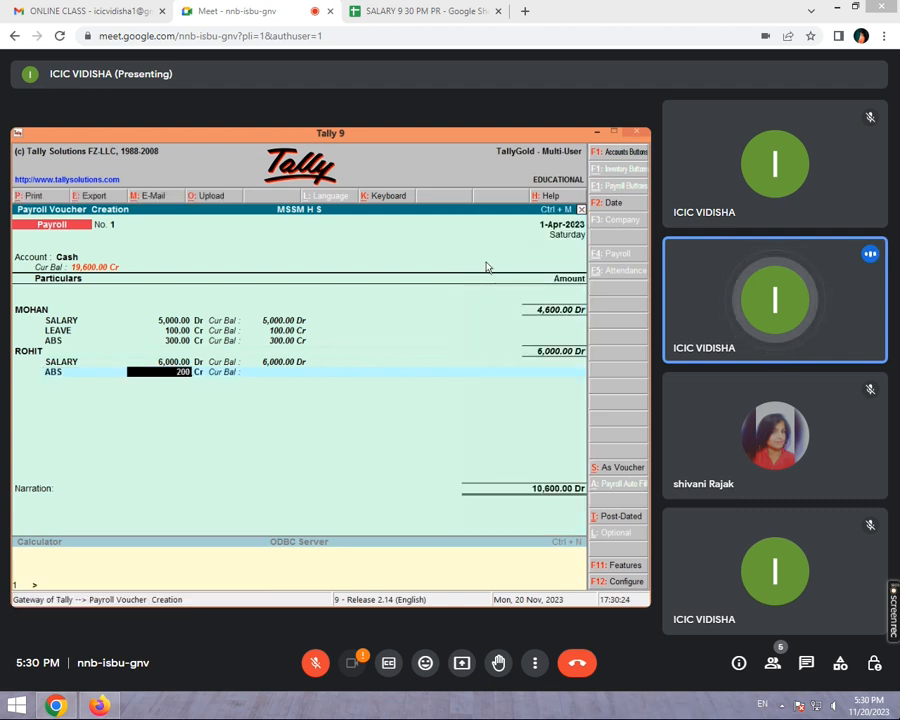
{"action": "key", "text": "Return"}
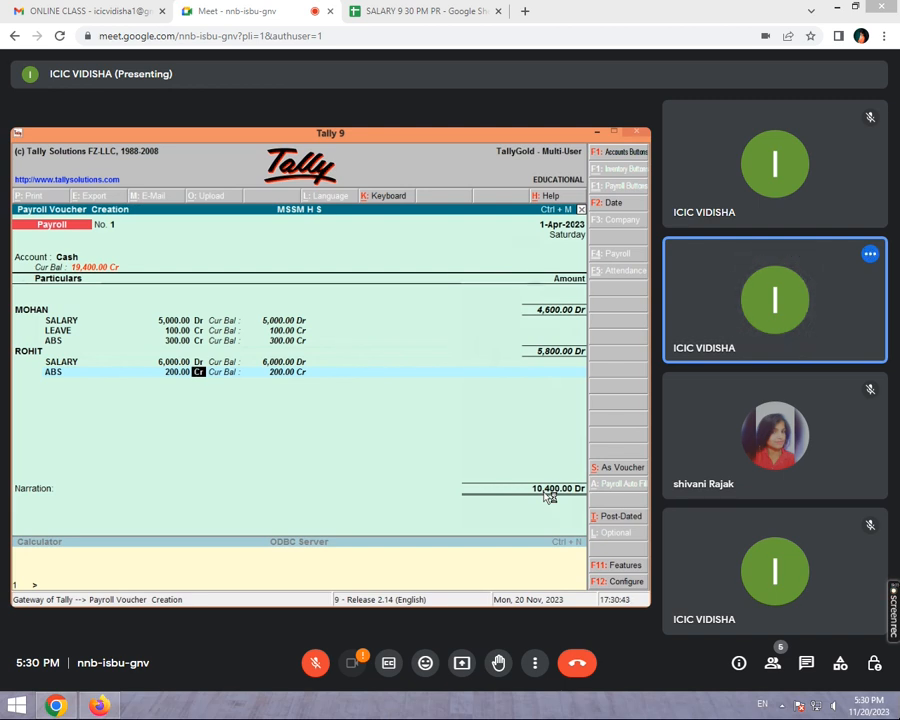
{"action": "key", "text": "Return"}
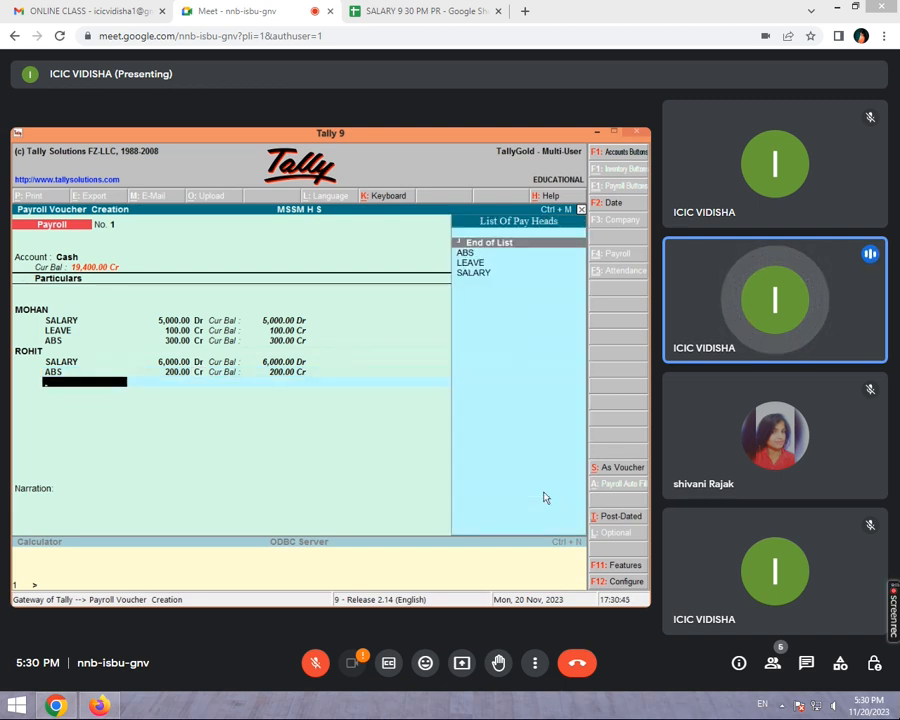
{"action": "key", "text": "Return"}
{"action": "key", "text": "Return"}
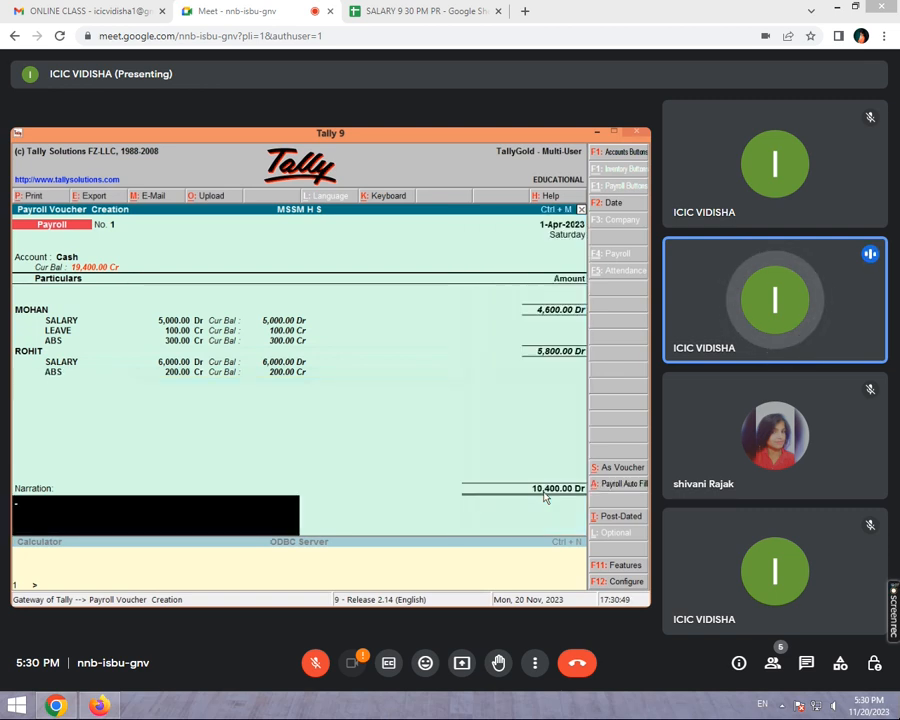
Save the payroll voucher without a narration and reopen it in alteration mode
{"action": "key", "text": "Return"}
{"action": "key", "text": "Return"}
{"action": "key", "text": "Page_Up"}
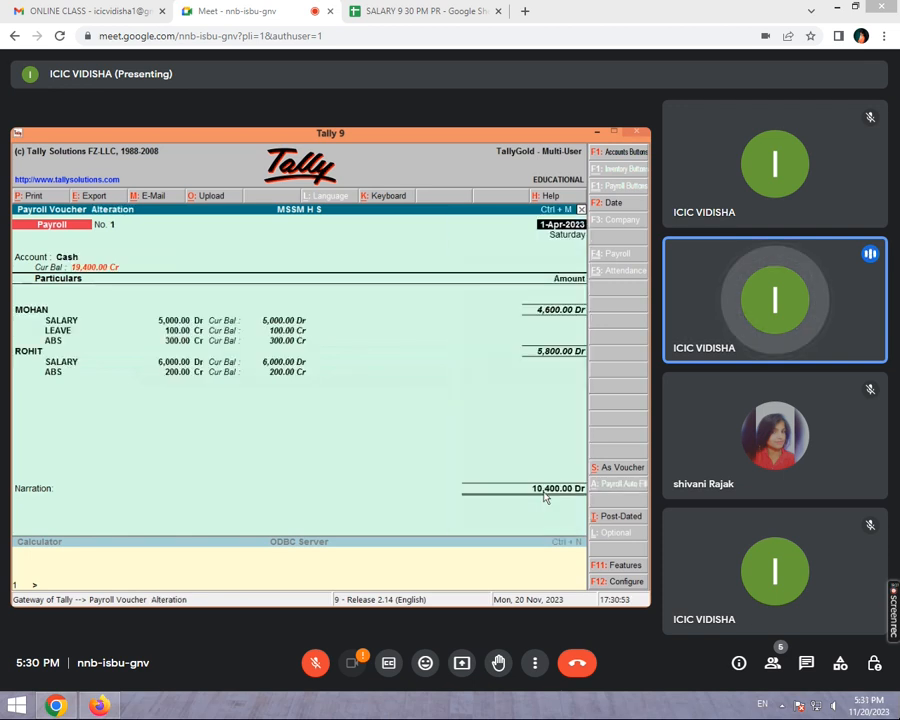